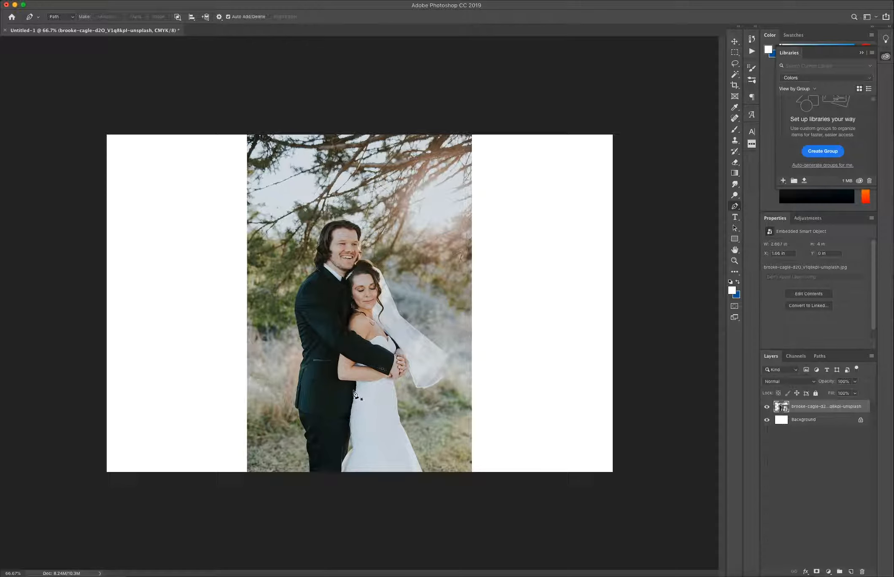
Start a Pen tool path below the photo's lower edge and connect it to the bottom of the groom's outer trouser leg
{"action": "key", "text": "super+equal"}
{"action": "key", "text": "super+equal"}
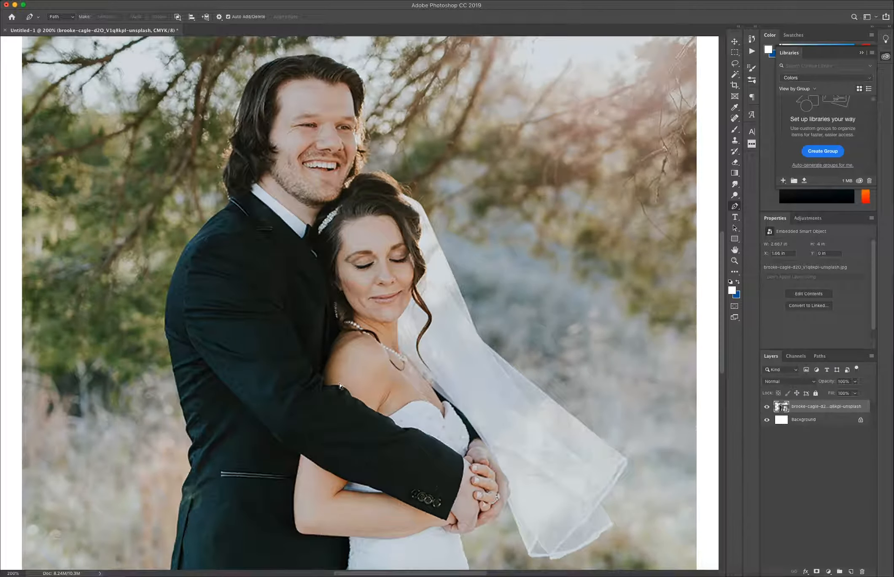
{"action": "scroll", "coordinate": [269, 385], "scroll_direction": "down", "scroll_amount": 10}
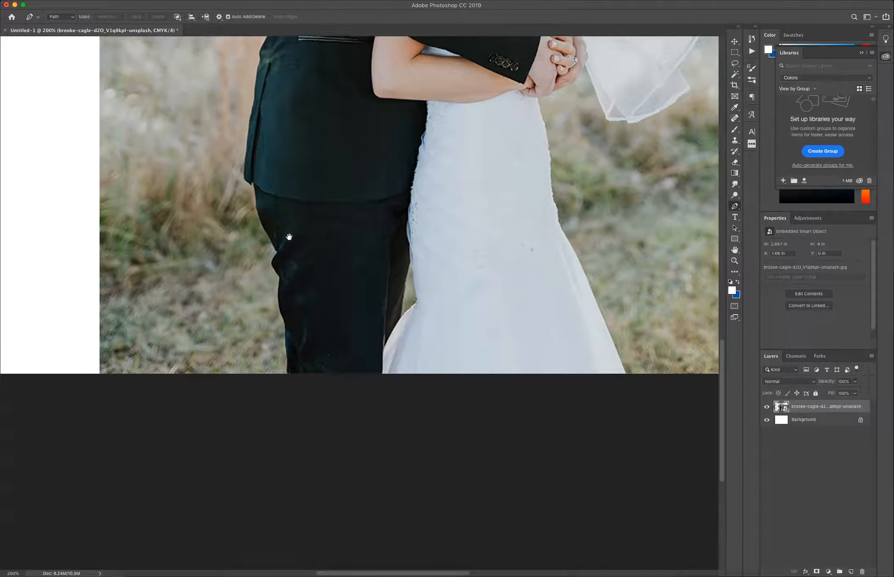
{"action": "left_click_drag", "start_coordinate": [289, 237], "coordinate": [317, 251]}
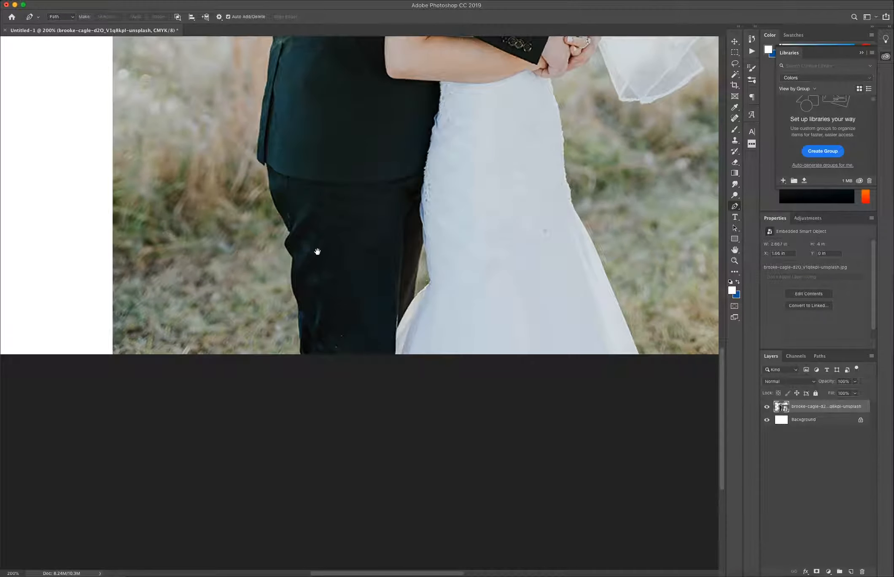
{"action": "scroll", "coordinate": [250, 387], "scroll_direction": "up", "scroll_amount": 1}
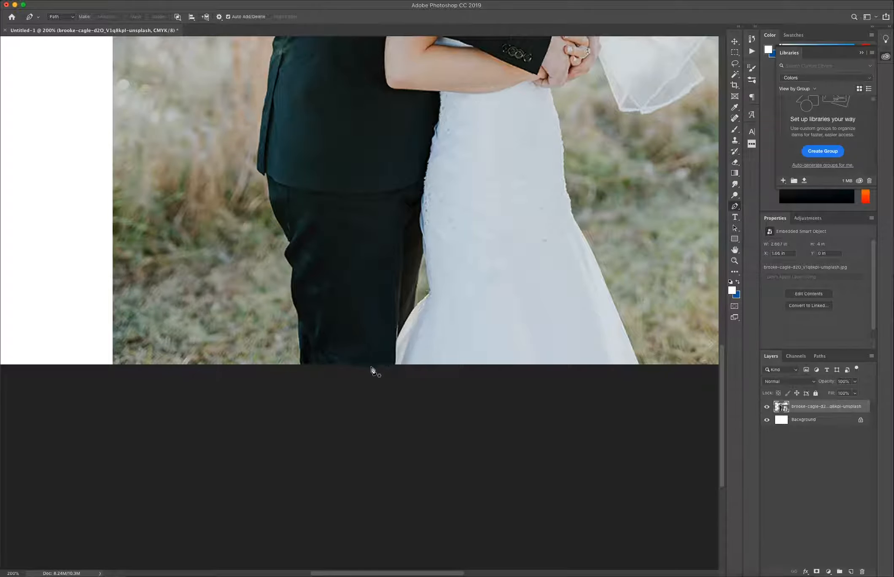
{"action": "left_click_drag", "start_coordinate": [297, 340], "coordinate": [350, 316]}
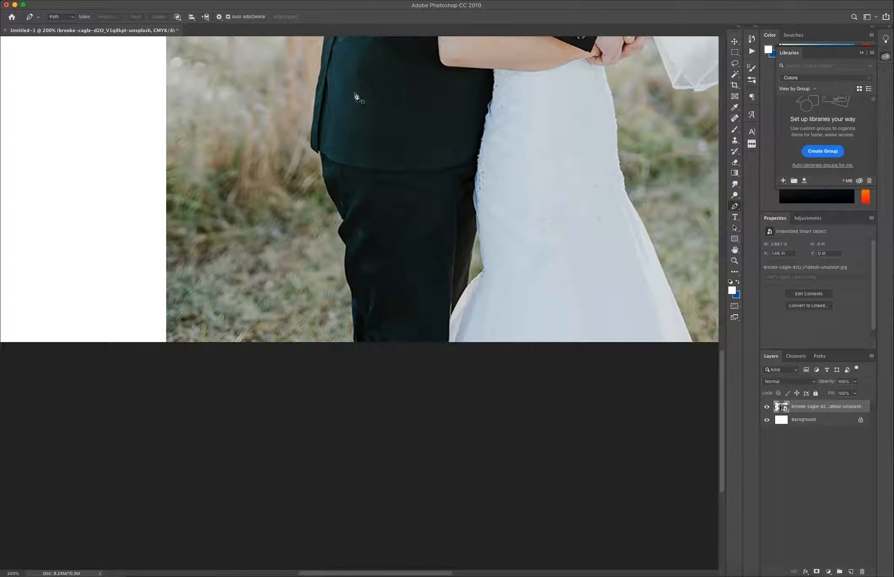
{"action": "left_click_drag", "start_coordinate": [398, 90], "coordinate": [272, 169]}
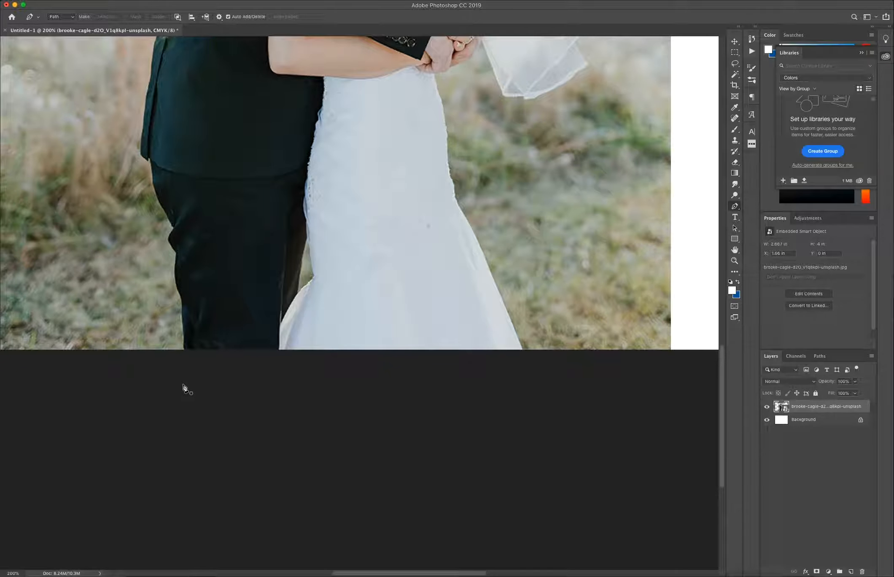
{"action": "left_click_drag", "start_coordinate": [170, 379], "coordinate": [266, 385]}
{"action": "scroll", "coordinate": [270, 385], "scroll_direction": "down", "scroll_amount": 5}
{"action": "left_click_drag", "start_coordinate": [269, 197], "coordinate": [264, 280]}
{"action": "scroll", "coordinate": [425, 388], "scroll_direction": "up", "scroll_amount": 4}
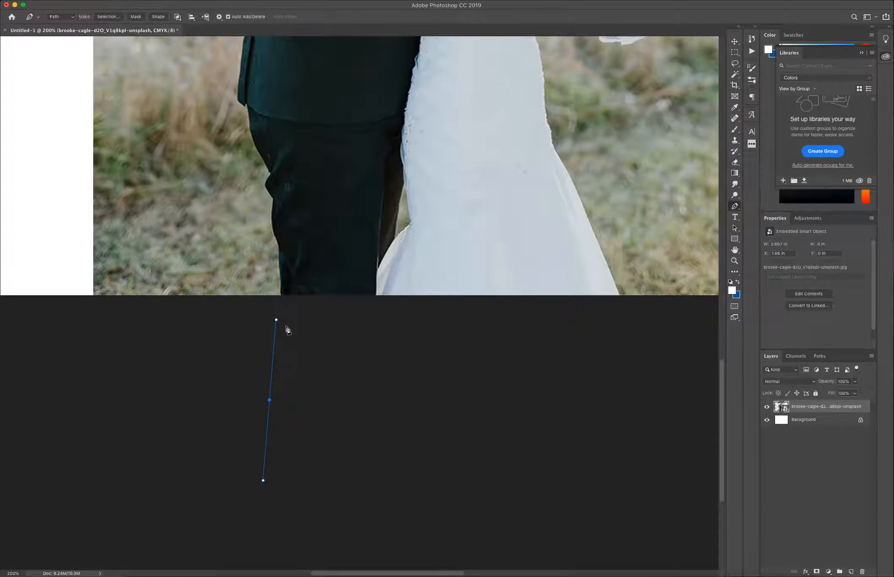
{"action": "scroll", "coordinate": [287, 330], "scroll_direction": "up", "scroll_amount": 1}
{"action": "left_click", "coordinate": [280, 303]}
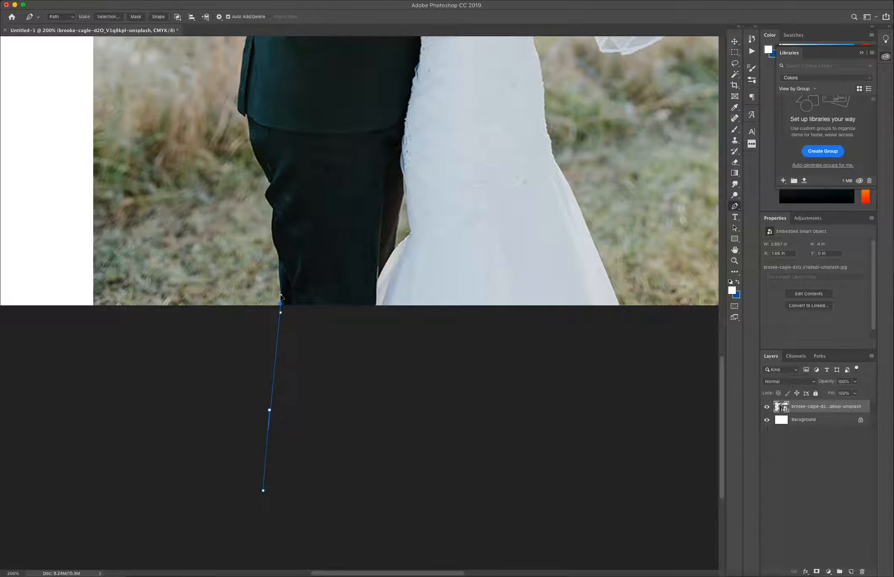
Trace the path up the outer edge of the groom's trouser leg, around the fabric folds near the knee
{"action": "left_click", "coordinate": [281, 265]}
{"action": "left_click_drag", "start_coordinate": [280, 253], "coordinate": [273, 244]}
{"action": "key", "text": "super+plus"}
{"action": "key", "text": "super+plus"}
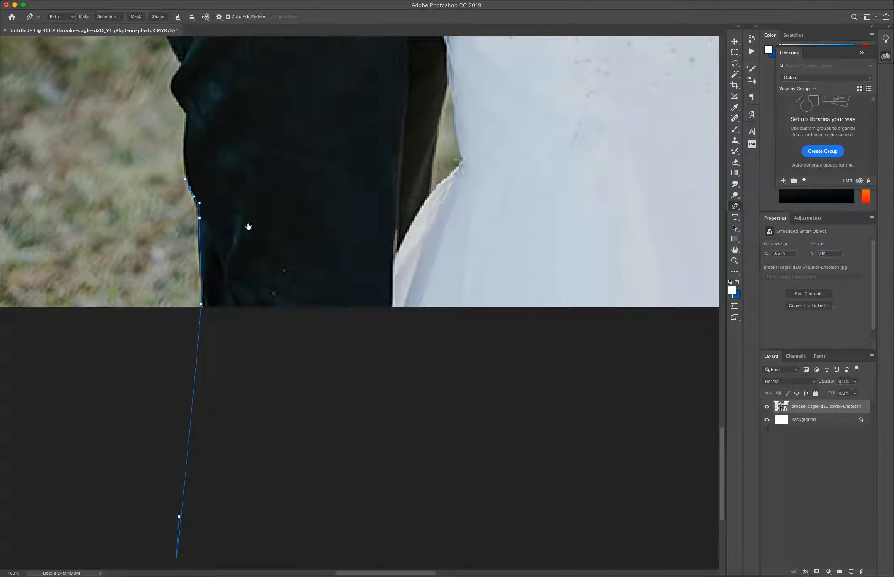
{"action": "left_click_drag", "start_coordinate": [248, 225], "coordinate": [306, 269]}
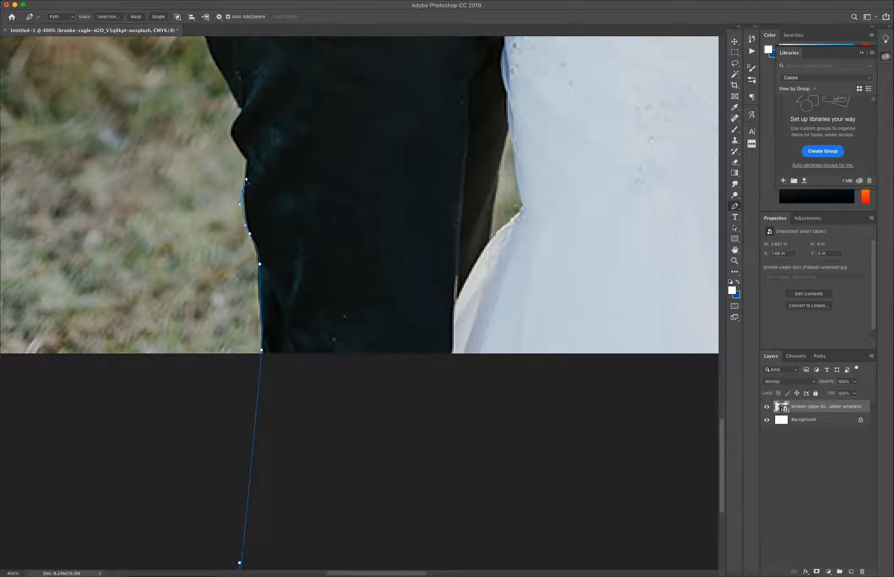
{"action": "mouse_move", "coordinate": [249, 180]}
{"action": "left_mouse_down"}
{"action": "mouse_move", "coordinate": [346, 184]}
{"action": "mouse_move", "coordinate": [290, 192]}
{"action": "mouse_move", "coordinate": [382, 147]}
{"action": "mouse_move", "coordinate": [317, 151]}
{"action": "mouse_move", "coordinate": [336, 121]}
{"action": "mouse_move", "coordinate": [260, 147]}
{"action": "mouse_move", "coordinate": [283, 120]}
{"action": "mouse_move", "coordinate": [323, 111]}
{"action": "mouse_move", "coordinate": [279, 126]}
{"action": "mouse_move", "coordinate": [239, 160]}
{"action": "mouse_move", "coordinate": [245, 174]}
{"action": "left_mouse_up"}
{"action": "left_click", "coordinate": [247, 159]}
{"action": "left_click_drag", "start_coordinate": [230, 134], "coordinate": [234, 123]}
{"action": "left_click", "coordinate": [241, 111]}
{"action": "left_click_drag", "start_coordinate": [239, 102], "coordinate": [280, 230]}
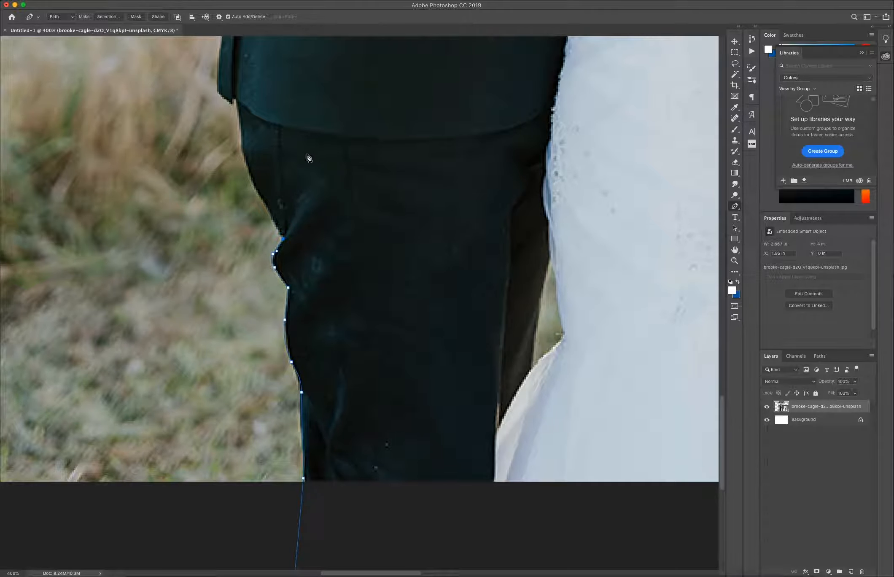
Continue the path along the groom's upper trouser leg, around the jacket hem and up the lower jacket edge
{"action": "left_click", "coordinate": [247, 162]}
{"action": "left_click", "coordinate": [234, 97]}
{"action": "left_click_drag", "start_coordinate": [219, 93], "coordinate": [216, 89]}
{"action": "left_click_drag", "start_coordinate": [219, 65], "coordinate": [219, 62]}
{"action": "scroll", "coordinate": [219, 63], "scroll_direction": "up", "scroll_amount": 5}
{"action": "left_click_drag", "start_coordinate": [224, 217], "coordinate": [225, 210]}
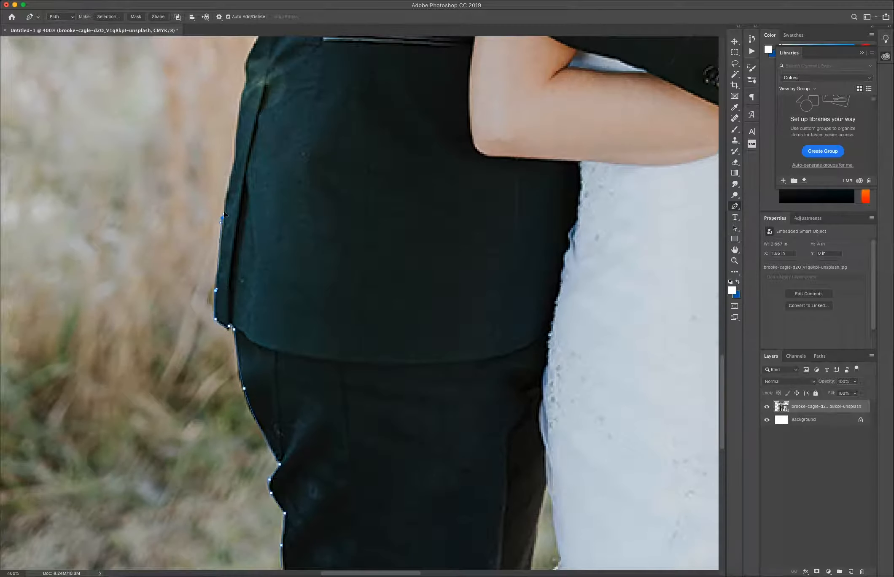
{"action": "left_click_drag", "start_coordinate": [240, 140], "coordinate": [240, 131]}
{"action": "scroll", "coordinate": [240, 135], "scroll_direction": "up", "scroll_amount": 4}
Trace the outer edge of the groom's jacket from the waist up the sleeve to his shoulder
{"action": "left_click_drag", "start_coordinate": [242, 254], "coordinate": [248, 225]}
{"action": "left_click_drag", "start_coordinate": [254, 208], "coordinate": [266, 177]}
{"action": "left_click_drag", "start_coordinate": [259, 157], "coordinate": [288, 234]}
{"action": "left_click", "coordinate": [268, 139]}
{"action": "left_click", "coordinate": [262, 124]}
{"action": "scroll", "coordinate": [308, 238], "scroll_direction": "up", "scroll_amount": 4}
{"action": "scroll", "coordinate": [287, 234], "scroll_direction": "up", "scroll_amount": 5}
{"action": "left_click_drag", "start_coordinate": [313, 330], "coordinate": [368, 267]}
Trace the path up the back of the groom's hair and over the top of his head with curved anchors
{"action": "scroll", "coordinate": [333, 272], "scroll_direction": "up", "scroll_amount": 2}
{"action": "scroll", "coordinate": [370, 255], "scroll_direction": "up", "scroll_amount": 1}
{"action": "left_click_drag", "start_coordinate": [374, 260], "coordinate": [365, 233]}
{"action": "left_click_drag", "start_coordinate": [359, 219], "coordinate": [359, 187]}
{"action": "left_click_drag", "start_coordinate": [372, 167], "coordinate": [372, 128]}
{"action": "left_click_drag", "start_coordinate": [378, 120], "coordinate": [346, 298]}
{"action": "left_click_drag", "start_coordinate": [349, 291], "coordinate": [371, 207]}
{"action": "left_click_drag", "start_coordinate": [399, 173], "coordinate": [372, 207]}
{"action": "left_click_drag", "start_coordinate": [430, 201], "coordinate": [473, 212]}
{"action": "left_click_drag", "start_coordinate": [509, 229], "coordinate": [534, 291]}
Continue the path down beside the groom's face and over the bride's hair to the top of her veil
{"action": "left_click_drag", "start_coordinate": [534, 304], "coordinate": [500, 215]}
{"action": "left_click_drag", "start_coordinate": [504, 257], "coordinate": [501, 299]}
{"action": "left_click_drag", "start_coordinate": [500, 308], "coordinate": [468, 246]}
{"action": "left_click_drag", "start_coordinate": [505, 277], "coordinate": [543, 306]}
{"action": "left_click_drag", "start_coordinate": [568, 352], "coordinate": [529, 344]}
{"action": "left_click_drag", "start_coordinate": [522, 391], "coordinate": [428, 314]}
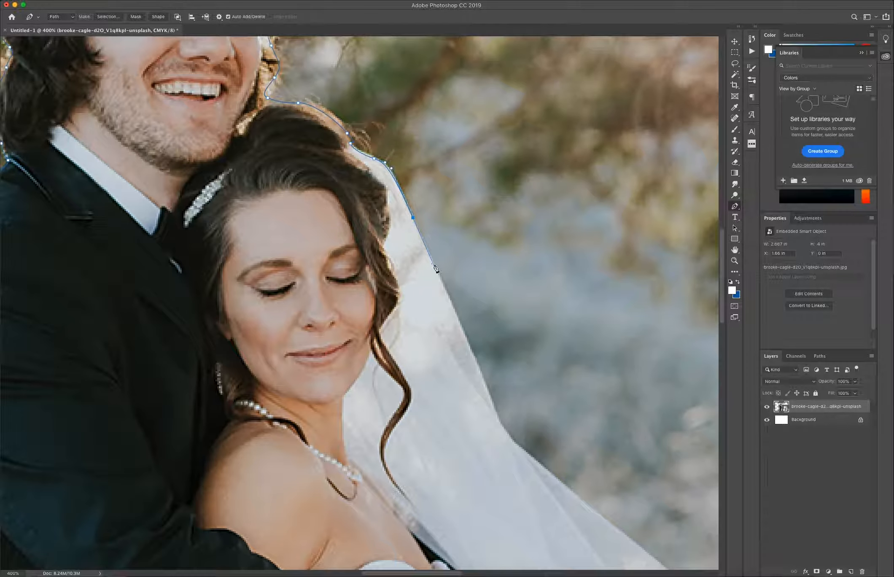
Trace the upper outer edge of the veil down to its bend and correct the anchors there
{"action": "left_click", "coordinate": [468, 343]}
{"action": "left_click_drag", "start_coordinate": [475, 362], "coordinate": [483, 379]}
{"action": "left_click", "coordinate": [506, 428]}
{"action": "mouse_move", "coordinate": [509, 435]}
{"action": "left_mouse_down"}
{"action": "mouse_move", "coordinate": [534, 447]}
{"action": "mouse_move", "coordinate": [514, 451]}
{"action": "left_mouse_up"}
{"action": "mouse_move", "coordinate": [516, 442]}
{"action": "left_mouse_down"}
{"action": "mouse_move", "coordinate": [515, 428]}
{"action": "mouse_move", "coordinate": [515, 436]}
{"action": "left_mouse_up"}
{"action": "left_click_drag", "start_coordinate": [505, 420], "coordinate": [501, 423]}
{"action": "left_click", "coordinate": [508, 432]}
Extend the path along the veil's outer edge to its tip, repositioning the misplaced anchors onto the fabric edge
{"action": "left_click_drag", "start_coordinate": [558, 490], "coordinate": [412, 320]}
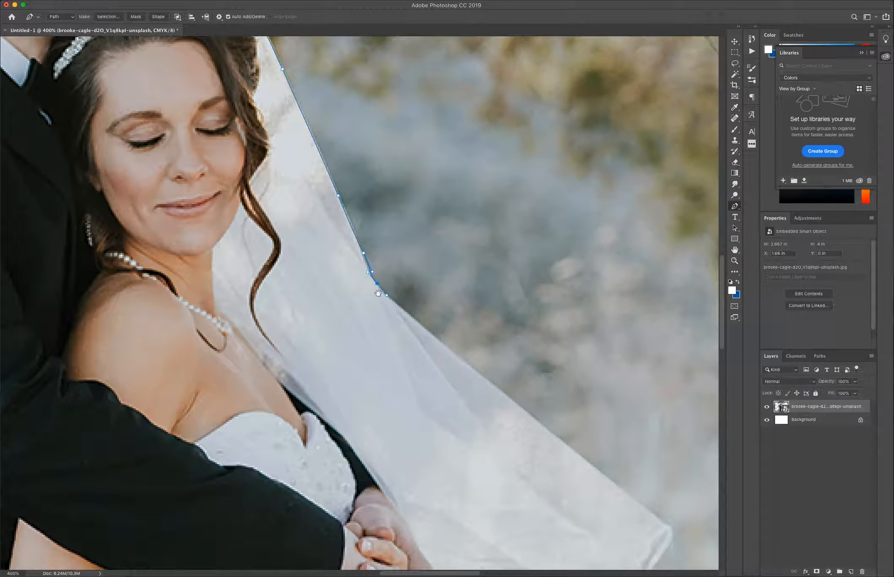
{"action": "left_click_drag", "start_coordinate": [481, 437], "coordinate": [415, 375]}
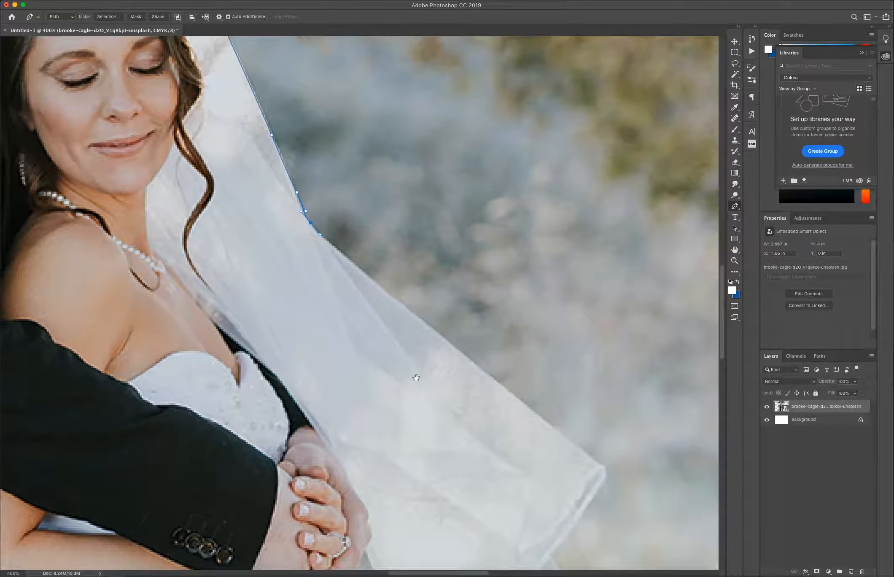
{"action": "left_click_drag", "start_coordinate": [408, 312], "coordinate": [418, 320]}
{"action": "left_click", "coordinate": [531, 442]}
{"action": "left_click", "coordinate": [571, 461]}
{"action": "left_click", "coordinate": [633, 478]}
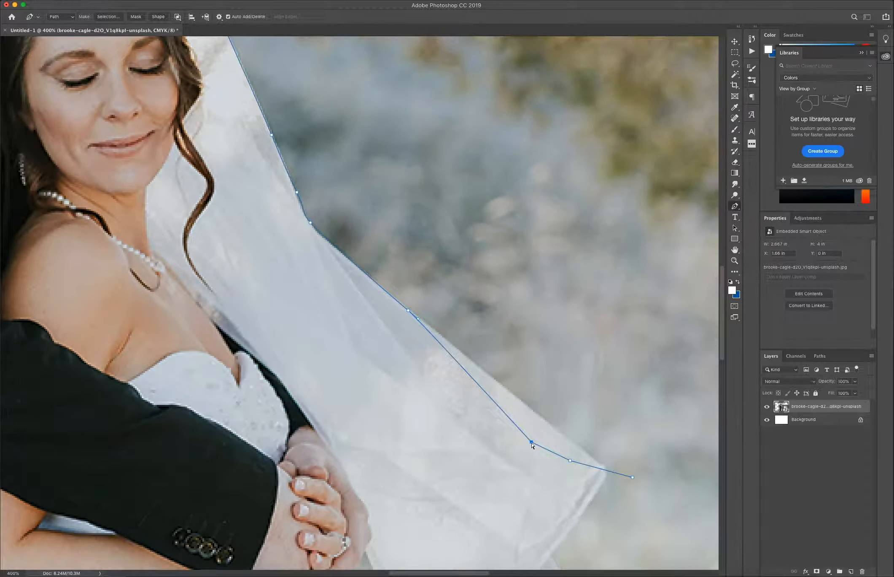
{"action": "left_click_drag", "start_coordinate": [532, 443], "coordinate": [519, 400]}
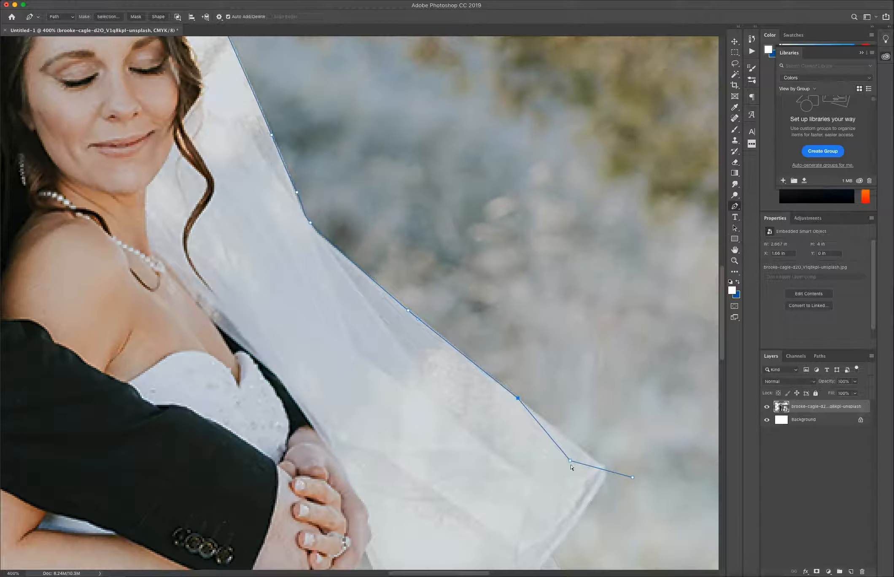
{"action": "left_click_drag", "start_coordinate": [570, 461], "coordinate": [563, 436]}
{"action": "left_click_drag", "start_coordinate": [635, 479], "coordinate": [602, 466]}
{"action": "left_click_drag", "start_coordinate": [606, 477], "coordinate": [603, 482]}
Trace from the veil's tip into the notch and around the lower outer corner
{"action": "left_click_drag", "start_coordinate": [589, 501], "coordinate": [569, 344]}
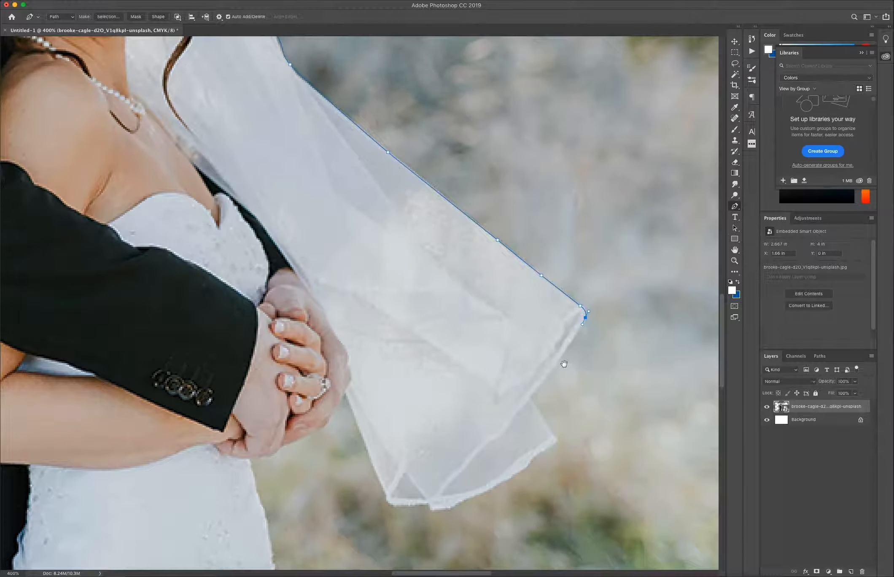
{"action": "left_click", "coordinate": [532, 398]}
{"action": "left_click", "coordinate": [551, 434]}
{"action": "left_click_drag", "start_coordinate": [554, 437], "coordinate": [548, 449]}
Trace the veil's bottom hem and its inner edge back up to the couple's hands
{"action": "scroll", "coordinate": [475, 320], "scroll_direction": "down", "scroll_amount": 10}
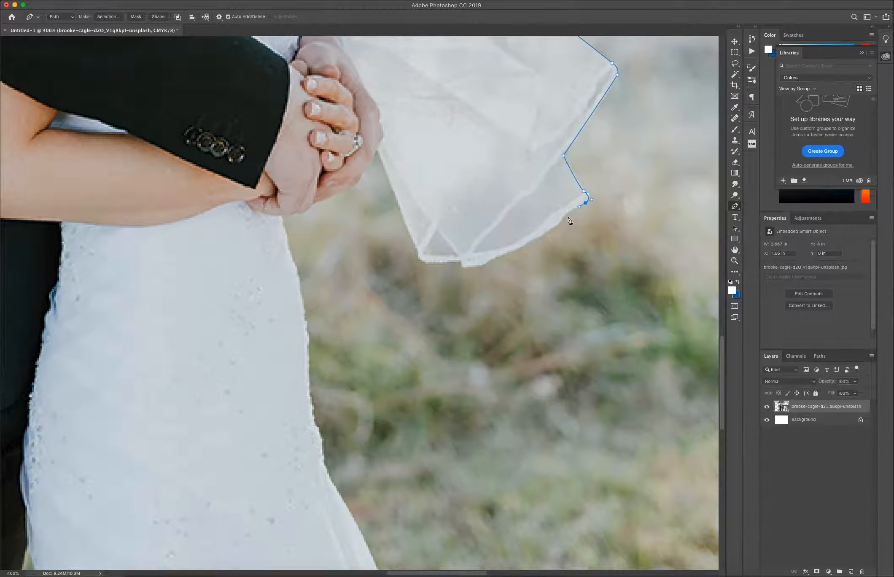
{"action": "left_click_drag", "start_coordinate": [562, 216], "coordinate": [556, 225]}
{"action": "left_click", "coordinate": [518, 248]}
{"action": "left_click", "coordinate": [483, 265]}
{"action": "left_click", "coordinate": [461, 262]}
{"action": "left_click", "coordinate": [420, 262]}
{"action": "left_click", "coordinate": [410, 233]}
{"action": "left_click", "coordinate": [376, 150]}
Trace the path beneath the clasped hands and forearm to the outer edge of the wedding dress
{"action": "left_click_drag", "start_coordinate": [364, 169], "coordinate": [361, 180]}
{"action": "left_click", "coordinate": [349, 189]}
{"action": "left_click", "coordinate": [314, 203]}
{"action": "left_click_drag", "start_coordinate": [302, 213], "coordinate": [295, 216]}
{"action": "scroll", "coordinate": [316, 230], "scroll_direction": "down", "scroll_amount": 5}
{"action": "left_click_drag", "start_coordinate": [313, 224], "coordinate": [337, 224]}
{"action": "scroll", "coordinate": [338, 225], "scroll_direction": "down", "scroll_amount": 6}
Trace the outer edge of the wedding dress from the hip down past the photo's lower edge
{"action": "left_click_drag", "start_coordinate": [362, 160], "coordinate": [364, 171]}
{"action": "left_click_drag", "start_coordinate": [368, 192], "coordinate": [377, 228]}
{"action": "scroll", "coordinate": [378, 228], "scroll_direction": "down", "scroll_amount": 6}
{"action": "left_click_drag", "start_coordinate": [383, 148], "coordinate": [393, 168]}
{"action": "left_click_drag", "start_coordinate": [409, 245], "coordinate": [441, 301]}
{"action": "left_click_drag", "start_coordinate": [364, 237], "coordinate": [336, 133]}
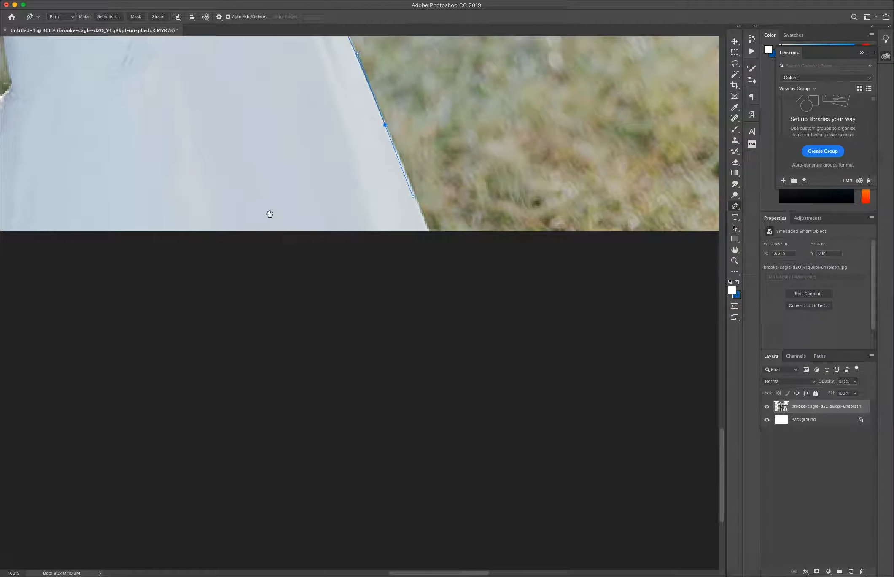
{"action": "left_click_drag", "start_coordinate": [451, 274], "coordinate": [465, 302]}
Close the path below the photo and convert it into a new anti-aliased selection with a 0-pixel feather
{"action": "key", "text": "super+minus"}
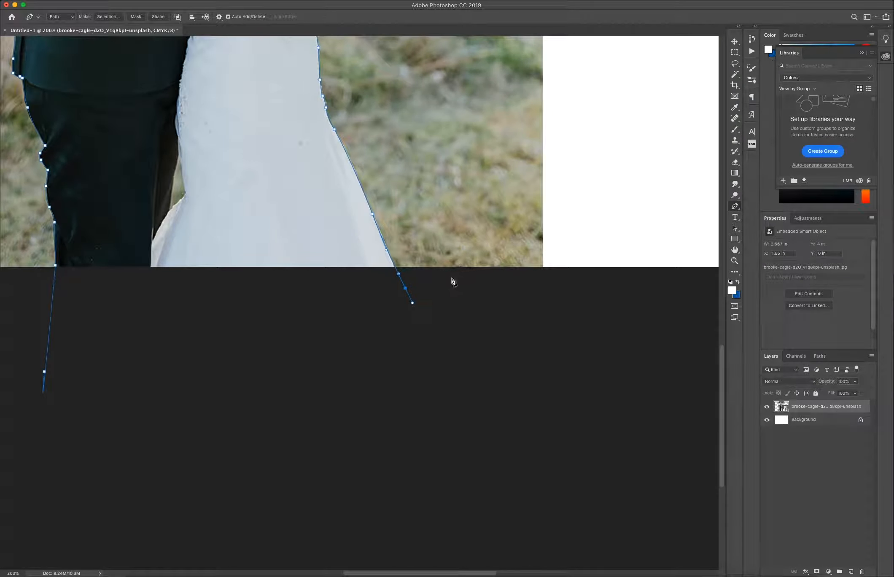
{"action": "left_click_drag", "start_coordinate": [309, 277], "coordinate": [415, 265]}
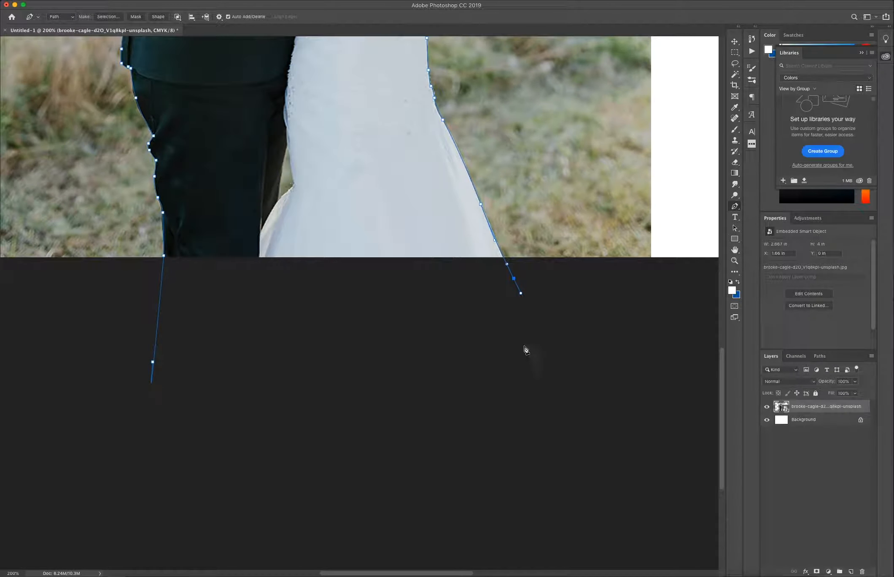
{"action": "left_click_drag", "start_coordinate": [386, 373], "coordinate": [335, 379]}
{"action": "left_click", "coordinate": [153, 364]}
{"action": "left_click", "coordinate": [108, 18]}
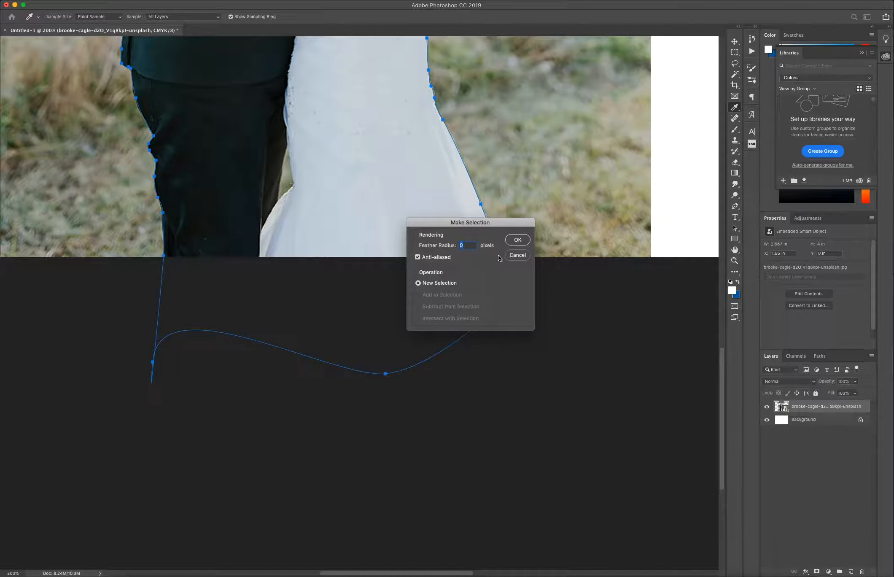
{"action": "left_click", "coordinate": [517, 240]}
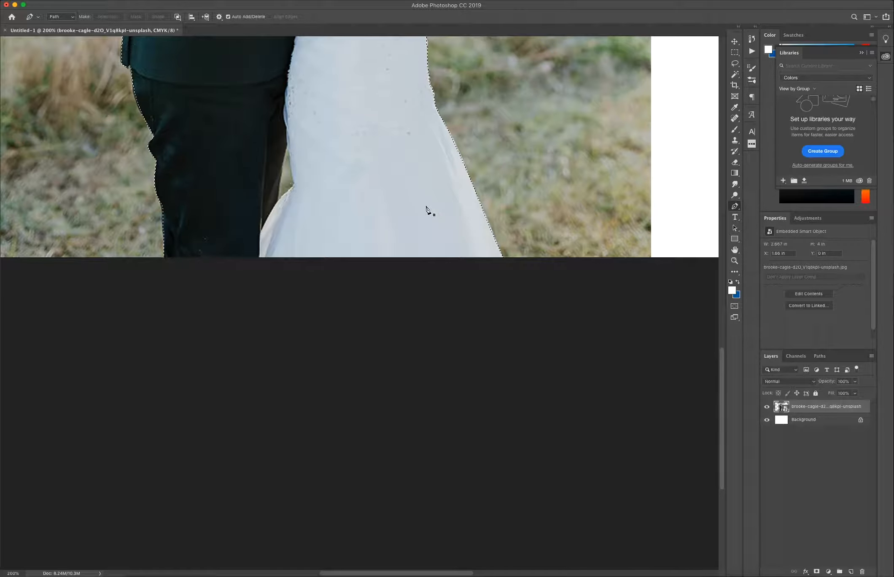
Rasterize the wedding photo layer and add a layer mask from the selection of the couple
{"action": "key", "text": "super+minus"}
{"action": "key", "text": "super+minus"}
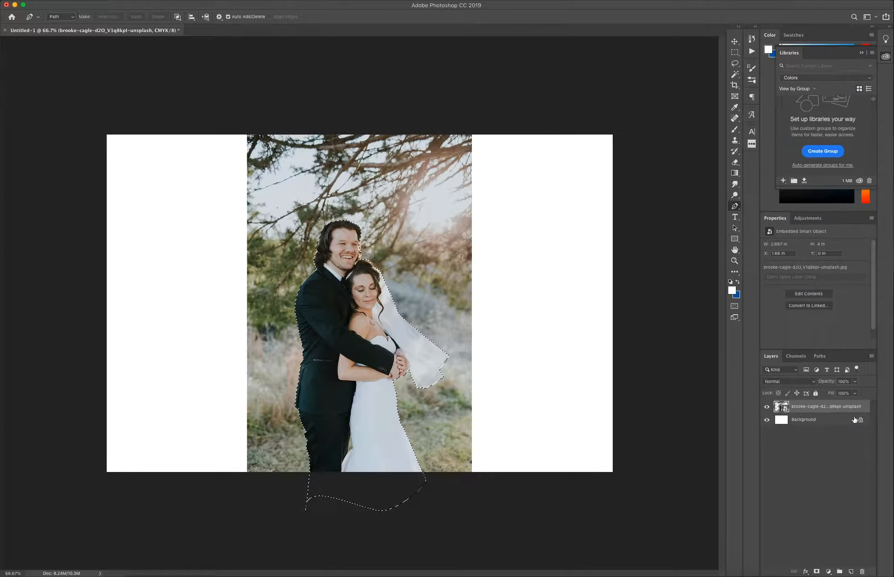
{"action": "right_click", "coordinate": [837, 407]}
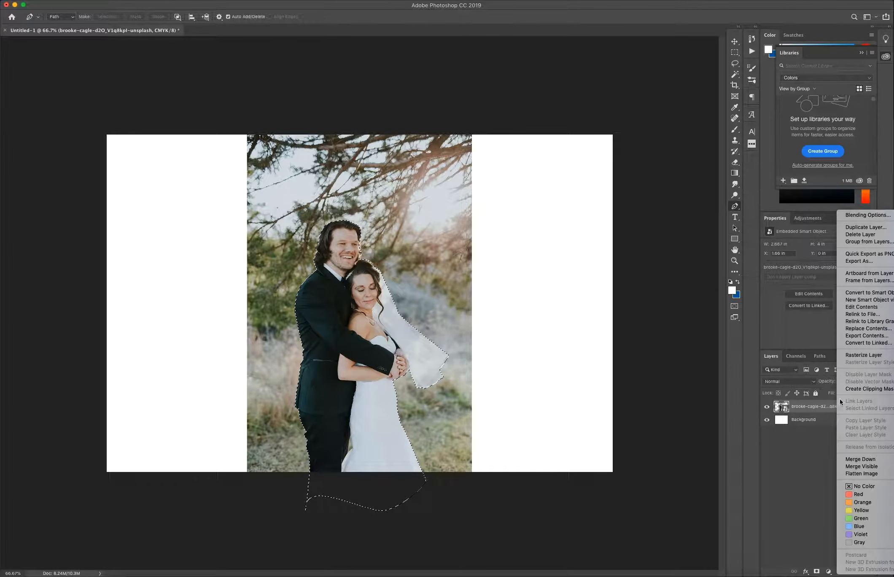
{"action": "left_click", "coordinate": [860, 356]}
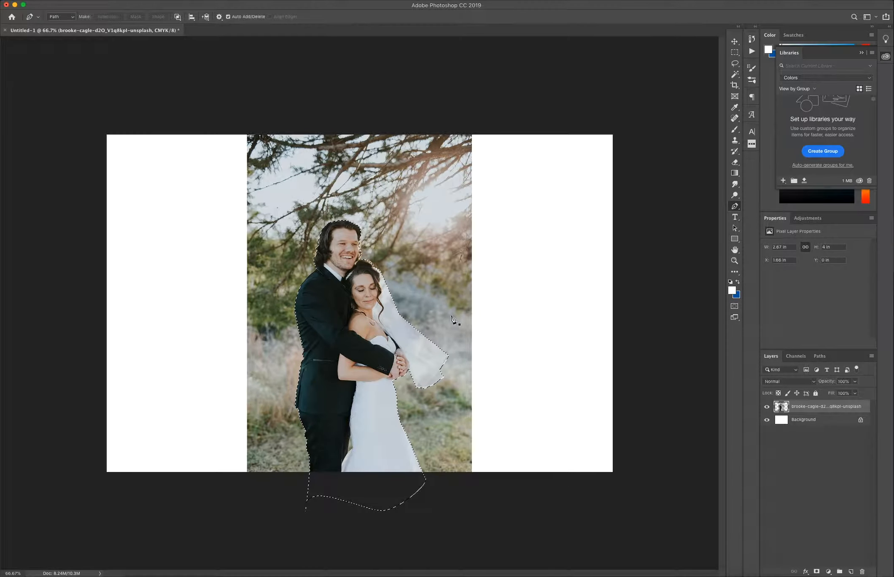
{"action": "left_click", "coordinate": [818, 572]}
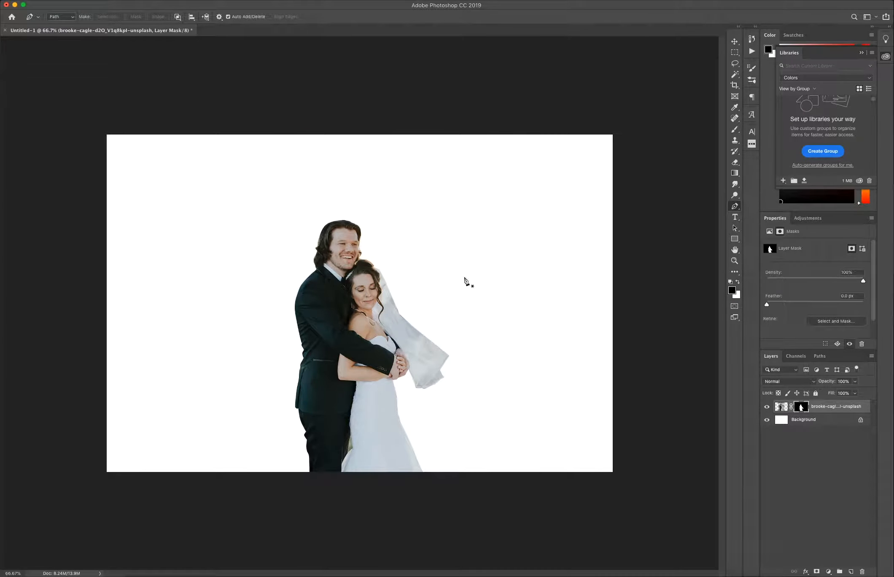
Move the cut-out couple into the left half of the canvas, slightly above the lower edge
{"action": "left_click", "coordinate": [735, 41]}
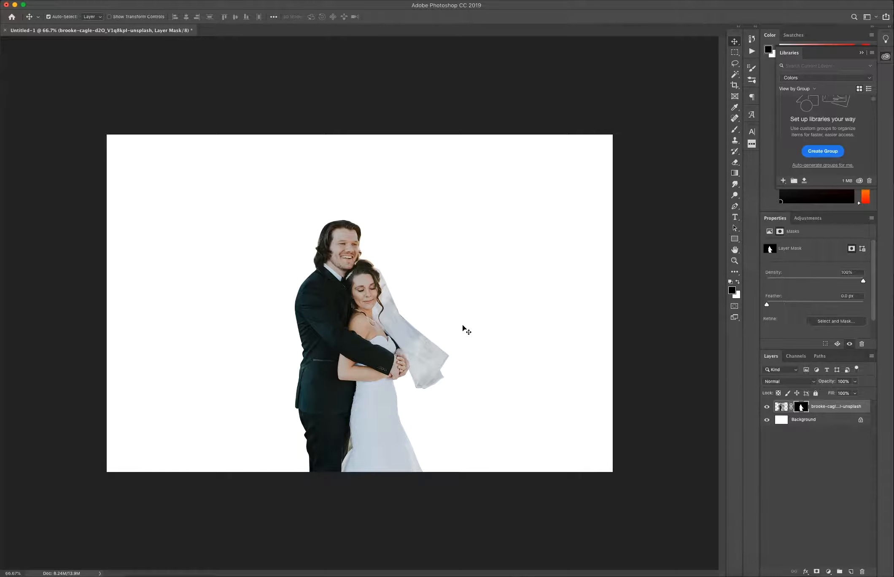
{"action": "left_click_drag", "start_coordinate": [343, 373], "coordinate": [212, 347]}
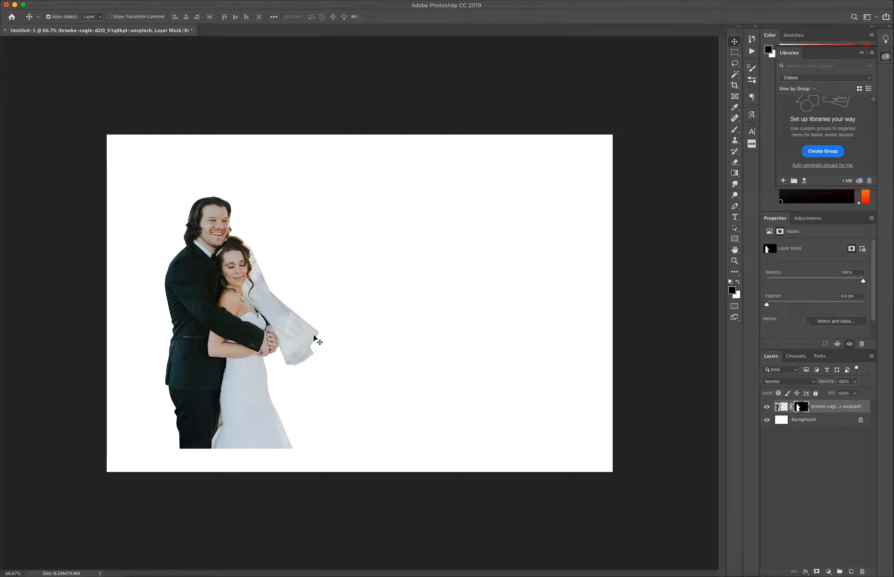
Paint black on the layer mask beside the groom's face with a smaller, reduced-opacity brush to hide the background fringe
{"action": "key", "text": "super+1"}
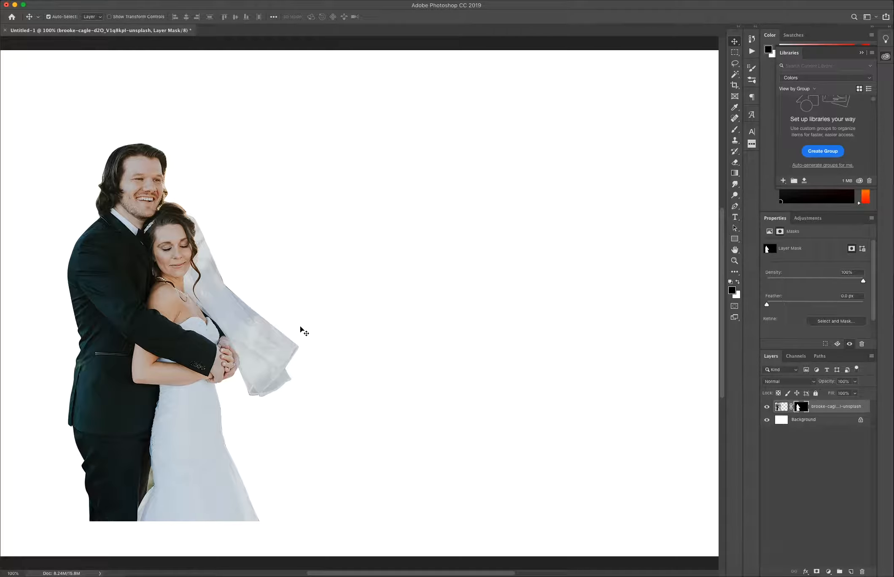
{"action": "left_click", "coordinate": [740, 131]}
{"action": "key", "text": "super+equal"}
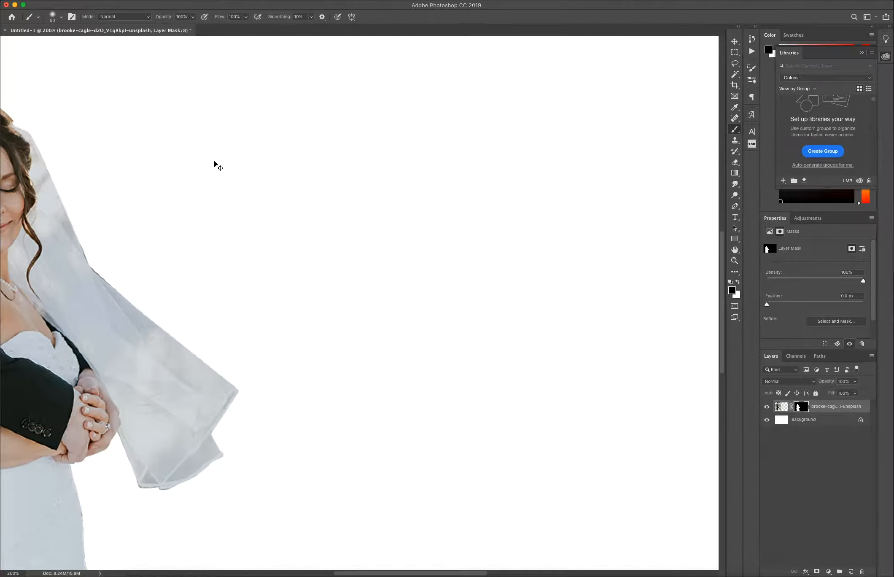
{"action": "left_click_drag", "start_coordinate": [119, 151], "coordinate": [339, 285]}
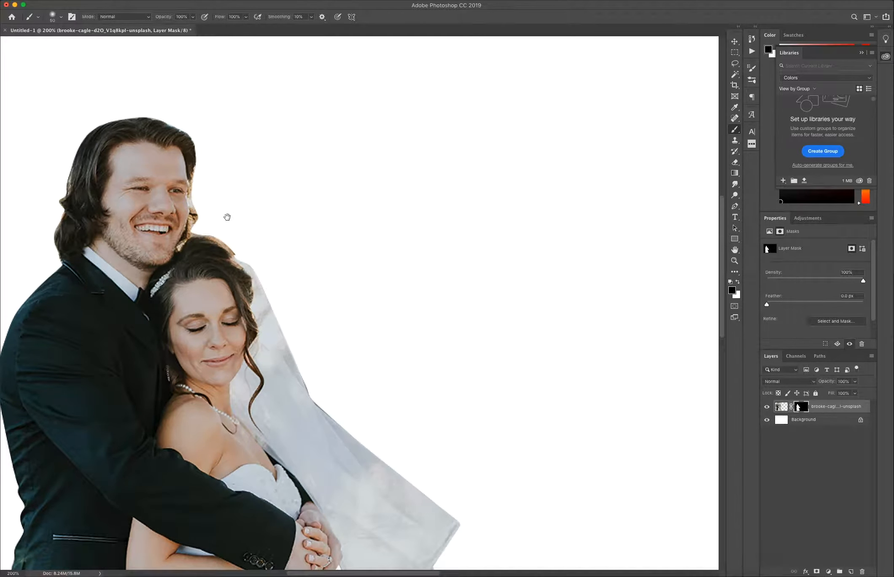
{"action": "left_click_drag", "start_coordinate": [227, 217], "coordinate": [283, 253]}
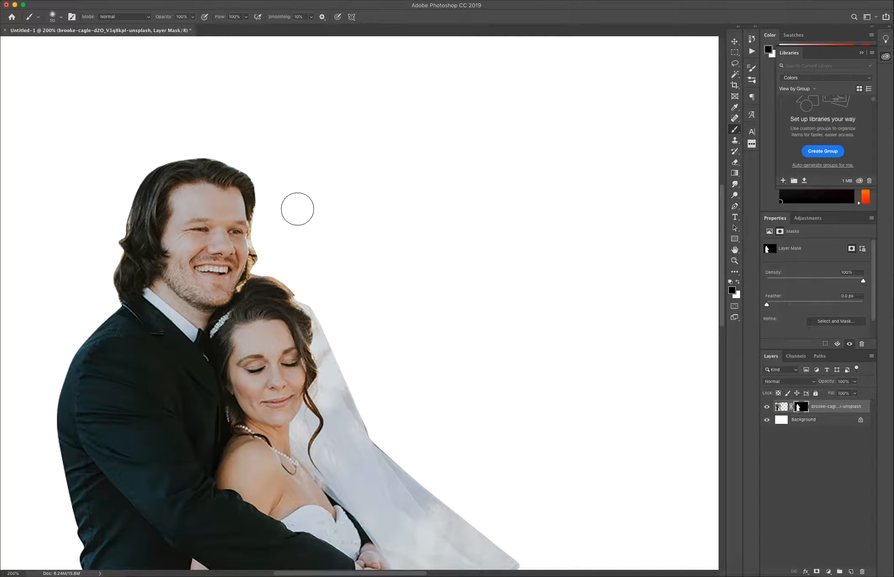
{"action": "key", "text": "["}
{"action": "left_click", "coordinate": [192, 17]}
{"action": "left_click_drag", "start_coordinate": [193, 28], "coordinate": [179, 27]}
{"action": "left_click_drag", "start_coordinate": [270, 210], "coordinate": [271, 251]}
Paint on the layer mask along the bride's hair and veil with a 15-pixel brush at 100% opacity to clean the fringe
{"action": "key", "text": "["}
{"action": "key", "text": "["}
{"action": "key", "text": "["}
{"action": "key", "text": "0"}
{"action": "left_click_drag", "start_coordinate": [265, 275], "coordinate": [308, 306]}
{"action": "key", "text": "space"}
{"action": "left_click_drag", "start_coordinate": [318, 246], "coordinate": [290, 171]}
{"action": "left_click_drag", "start_coordinate": [206, 208], "coordinate": [288, 263]}
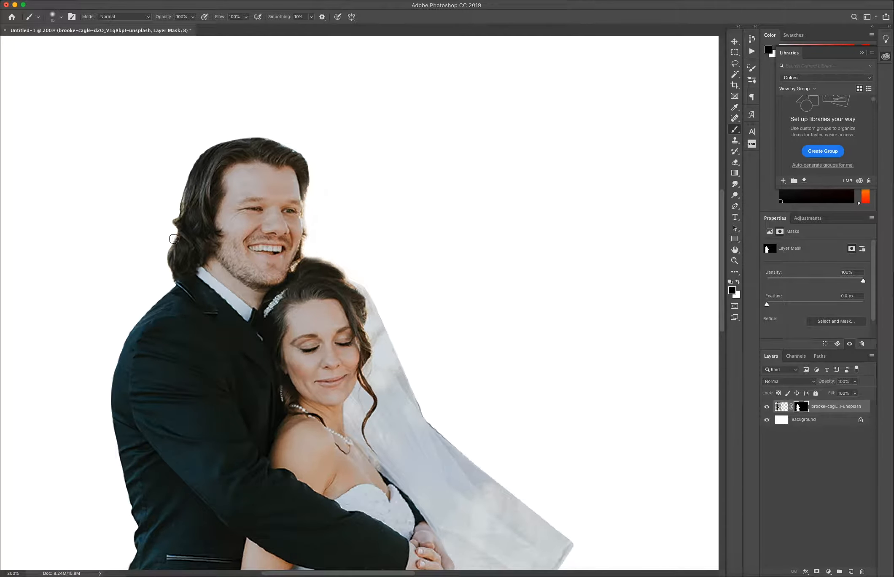
{"action": "key", "text": "space"}
{"action": "left_click_drag", "start_coordinate": [370, 282], "coordinate": [332, 220]}
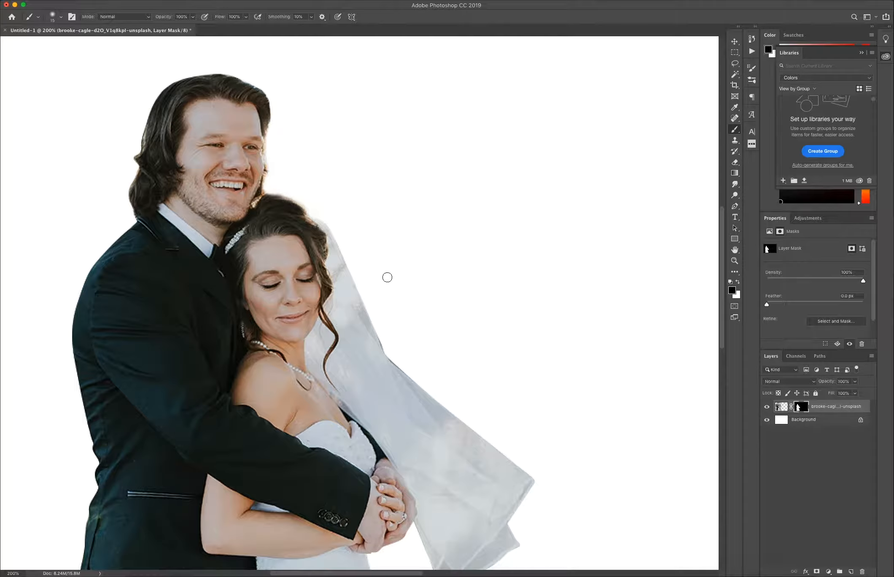
Paint black on the layer mask across the couple's lower edge with a much larger soft brush to fade out the dress and trousers
{"action": "key", "text": "super+minus"}
{"action": "key", "text": "super+minus"}
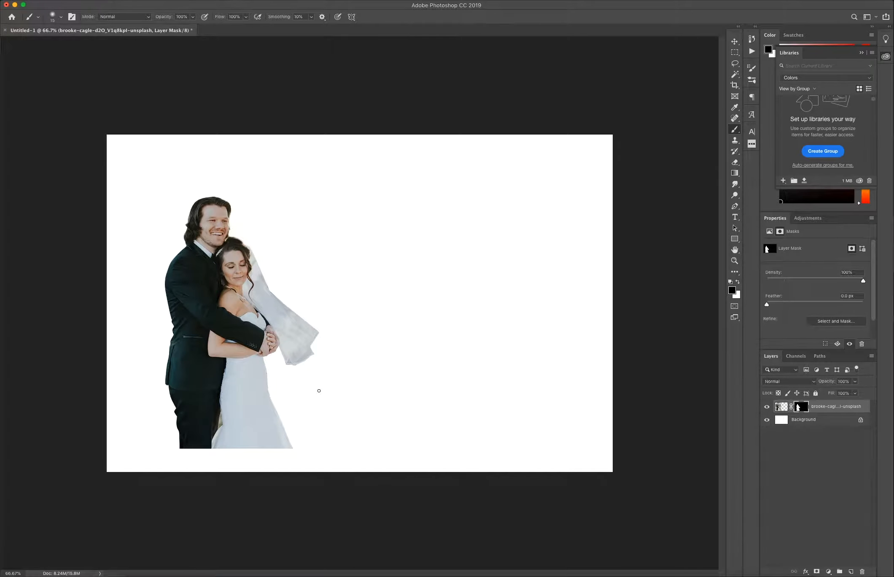
{"action": "key", "text": "super+plus"}
{"action": "key", "text": "super+plus"}
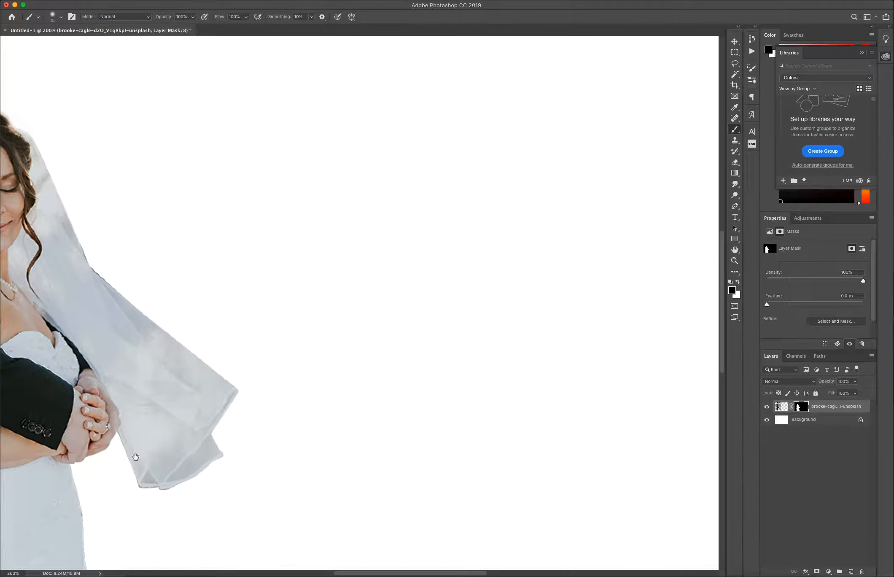
{"action": "key", "text": "space"}
{"action": "left_click_drag", "start_coordinate": [143, 456], "coordinate": [300, 197]}
{"action": "left_click_drag", "start_coordinate": [355, 342], "coordinate": [364, 268]}
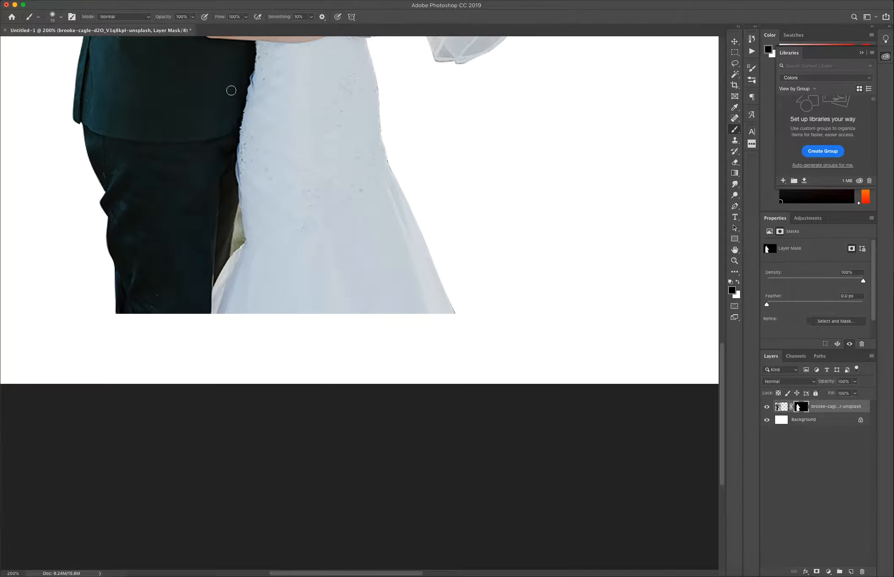
{"action": "key", "text": "bracketright"}
{"action": "key", "text": "bracketright"}
{"action": "key", "text": "bracketright"}
{"action": "key", "text": "bracketright"}
{"action": "key", "text": "bracketright"}
{"action": "key", "text": "bracketright"}
{"action": "key", "text": "bracketright"}
{"action": "key", "text": "bracketright"}
{"action": "key", "text": "bracketright"}
{"action": "key", "text": "bracketright"}
{"action": "key", "text": "bracketright"}
{"action": "key", "text": "bracketright"}
{"action": "key", "text": "bracketright"}
{"action": "key", "text": "bracketright"}
{"action": "key", "text": "bracketright"}
{"action": "key", "text": "bracketright"}
{"action": "mouse_move", "coordinate": [502, 335]}
{"action": "left_mouse_down"}
{"action": "mouse_move", "coordinate": [277, 377]}
{"action": "mouse_move", "coordinate": [82, 365]}
{"action": "left_mouse_up"}
Soften the remaining hard edge at the bottom of the groom's trousers on the mask with a 50-pixel brush
{"action": "key", "text": "bracketleft"}
{"action": "key", "text": "bracketleft"}
{"action": "key", "text": "bracketleft"}
{"action": "key", "text": "bracketleft"}
{"action": "key", "text": "bracketleft"}
{"action": "key", "text": "bracketleft"}
{"action": "key", "text": "bracketleft"}
{"action": "key", "text": "bracketleft"}
{"action": "key", "text": "bracketleft"}
{"action": "mouse_move", "coordinate": [100, 311]}
{"action": "left_mouse_down"}
{"action": "mouse_move", "coordinate": [148, 324]}
{"action": "mouse_move", "coordinate": [455, 300]}
{"action": "mouse_move", "coordinate": [130, 318]}
{"action": "left_mouse_up"}
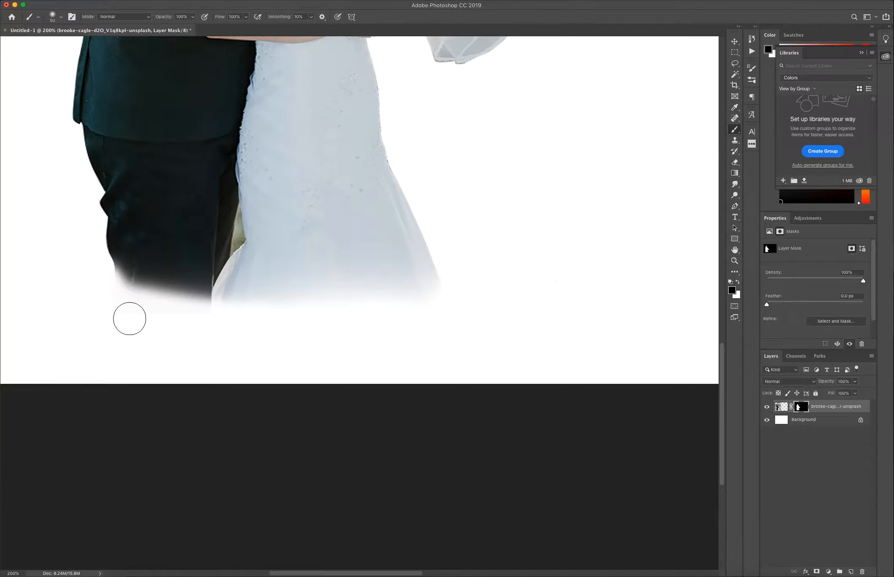
Apply the layer mask permanently to the couple layer and move the couple toward the canvas's lower-left corner
{"action": "key", "text": "super+minus"}
{"action": "key", "text": "super+minus"}
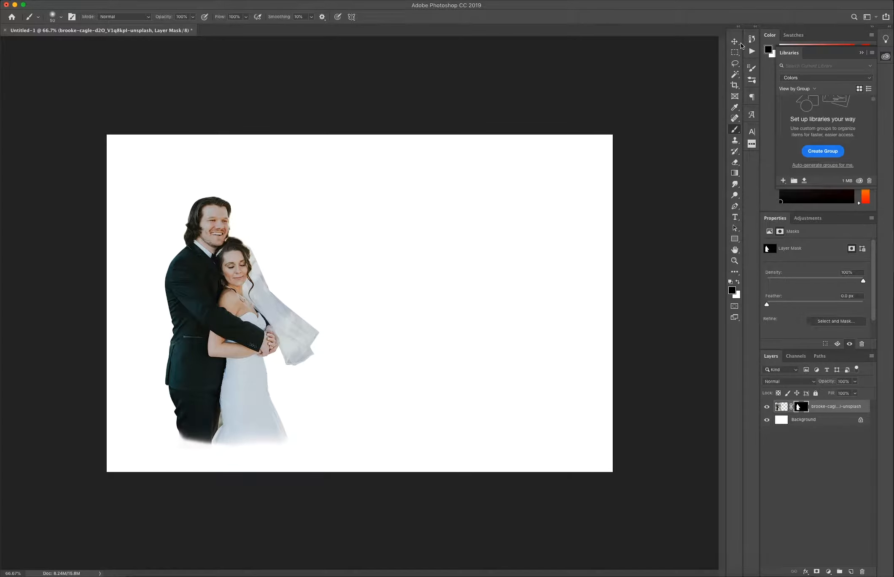
{"action": "left_click", "coordinate": [735, 41]}
{"action": "right_click", "coordinate": [798, 407]}
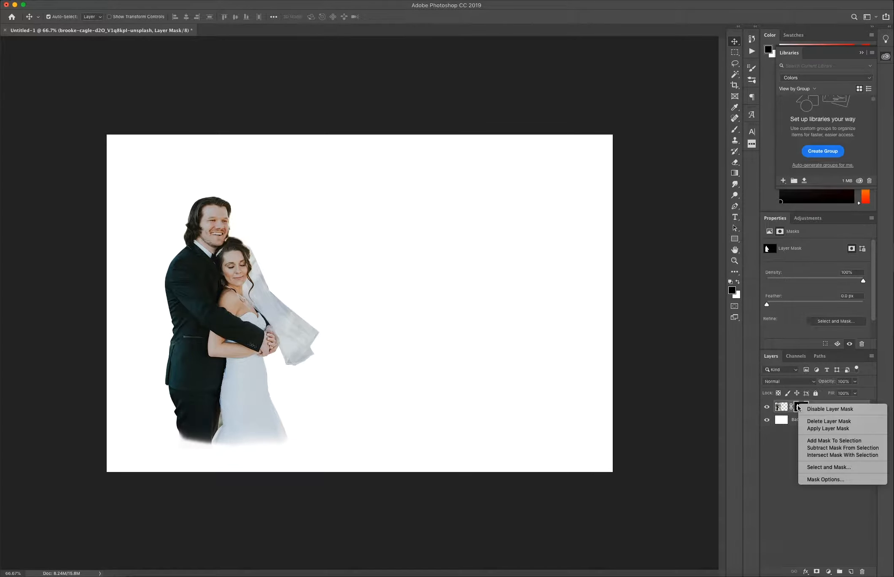
{"action": "left_click", "coordinate": [811, 427]}
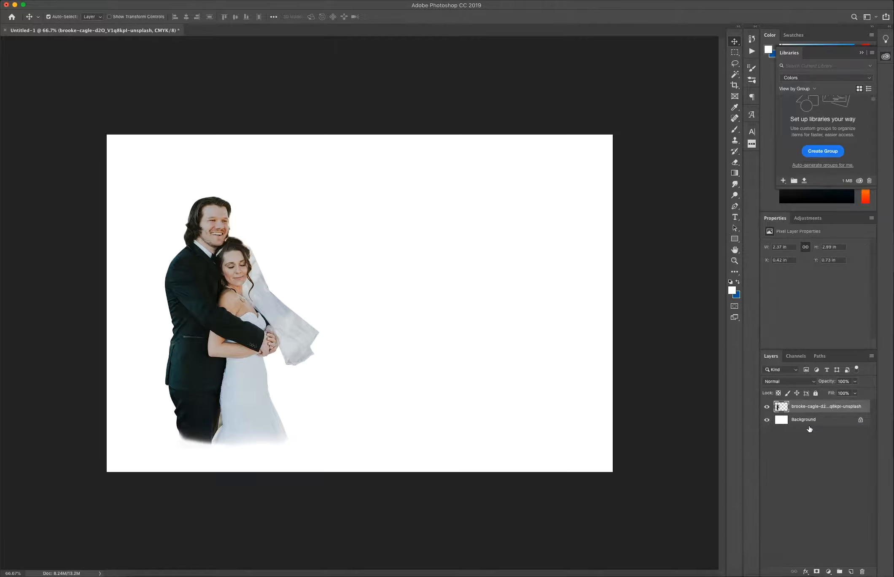
{"action": "left_click_drag", "start_coordinate": [225, 338], "coordinate": [200, 350]}
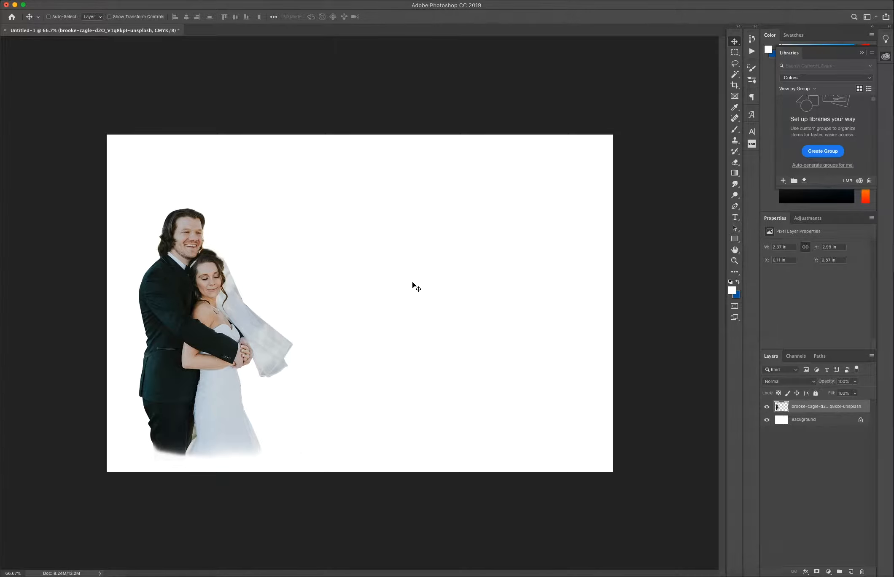
Scale the couple down proportionally to about 1.86 by 2.35 in and reposition them near the lower-left of the canvas
{"action": "key", "text": "ctrl+t"}
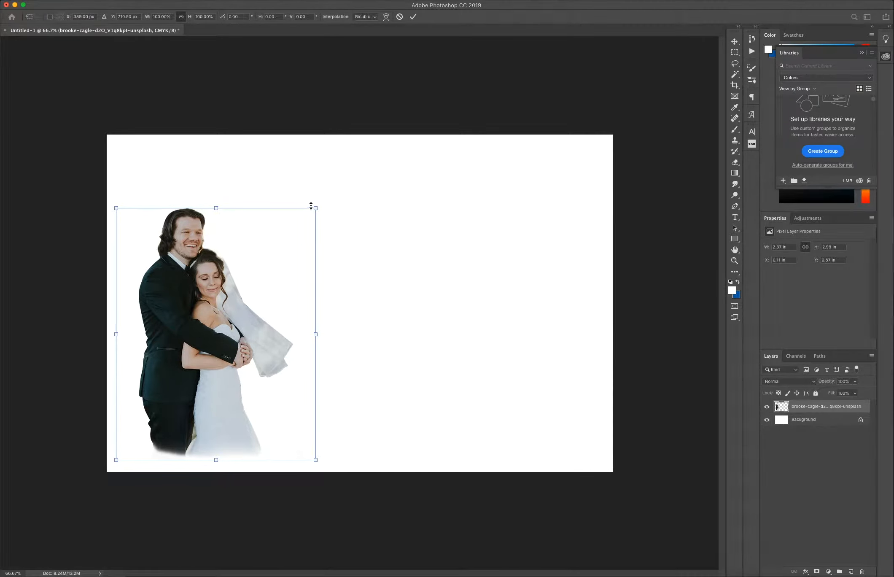
{"action": "left_click_drag", "start_coordinate": [315, 209], "coordinate": [295, 235]}
{"action": "left_click_drag", "start_coordinate": [204, 336], "coordinate": [196, 348]}
{"action": "key", "text": "Return"}
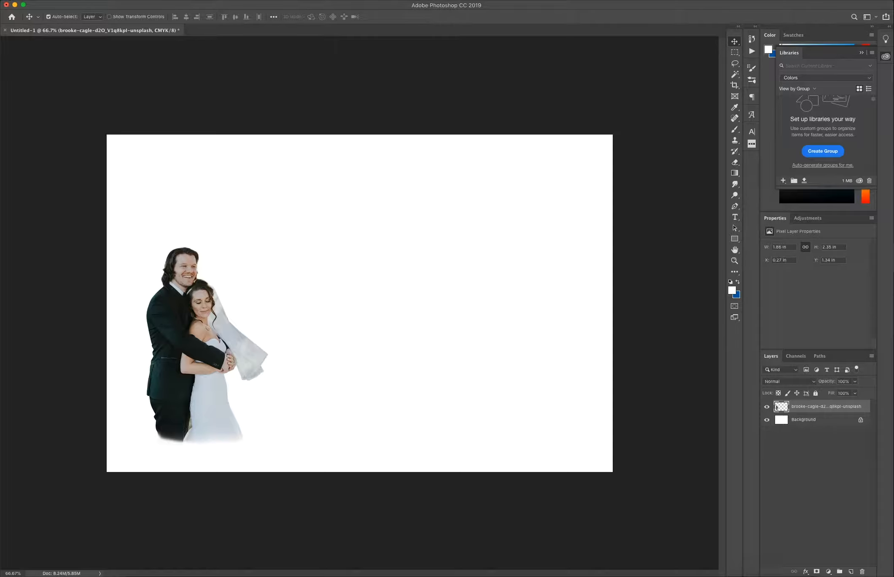
Place the bokeh lights photo in the document, rotate it 90°, and enlarge it to cover the whole canvas
{"action": "key", "text": "super+Tab"}
{"action": "left_click_drag", "start_coordinate": [890, 335], "coordinate": [457, 260]}
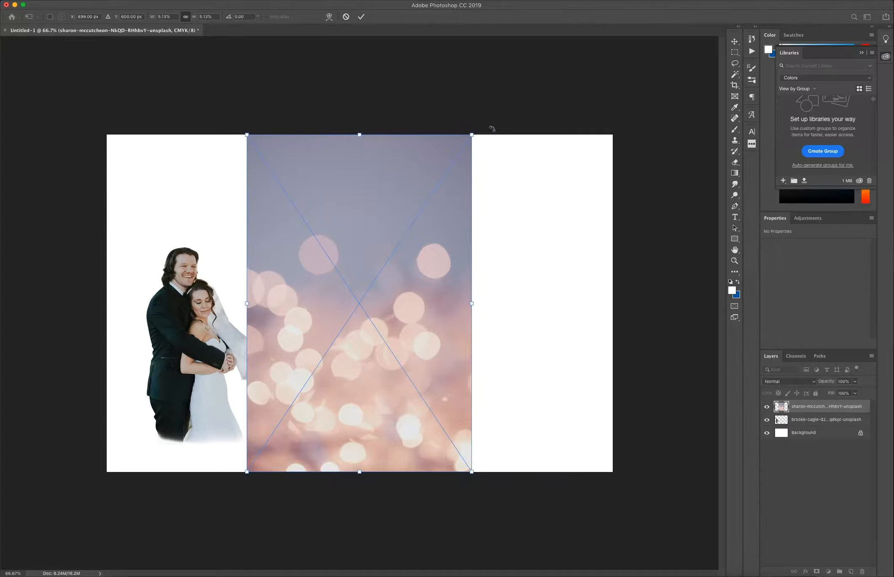
{"action": "left_click_drag", "start_coordinate": [493, 128], "coordinate": [495, 404]}
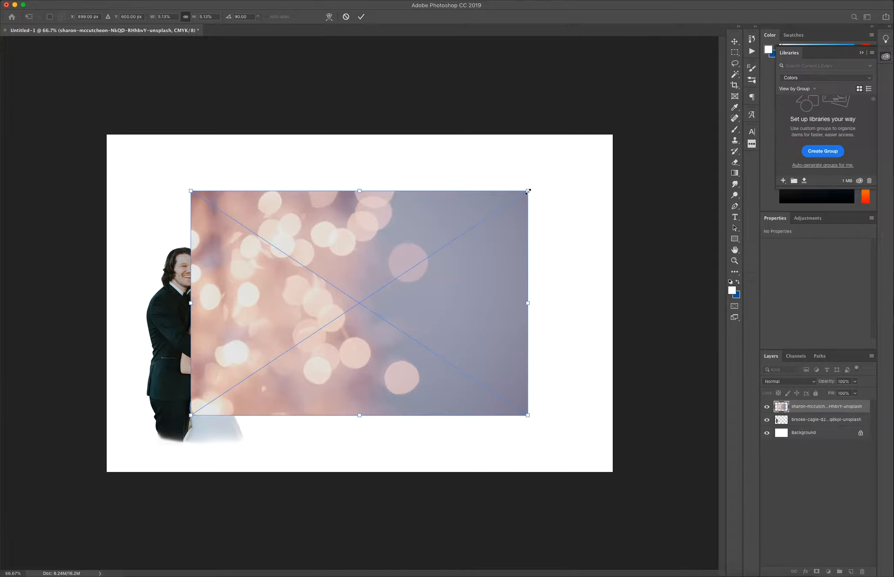
{"action": "left_click_drag", "start_coordinate": [528, 191], "coordinate": [618, 132]}
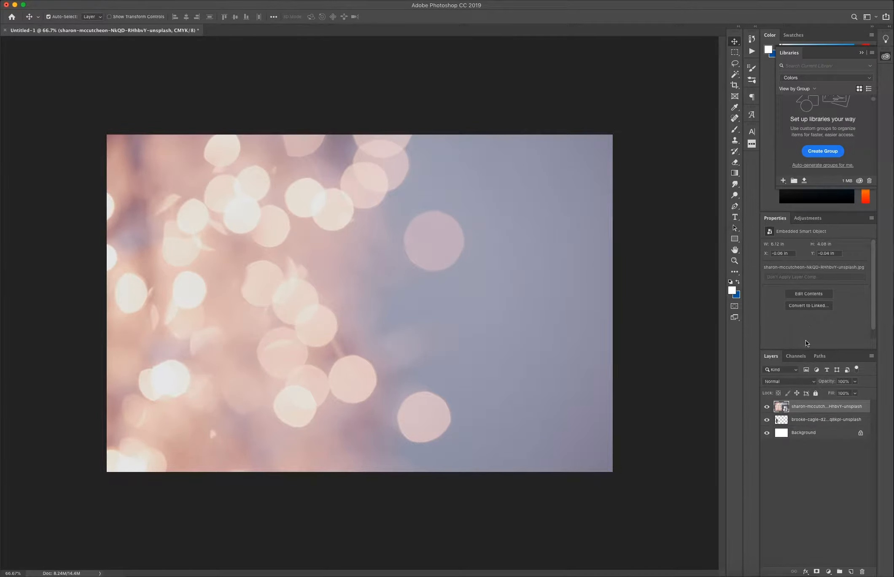
Move the bokeh photo layer beneath the couple layer and shift the couple slightly left
{"action": "left_click_drag", "start_coordinate": [857, 411], "coordinate": [815, 426]}
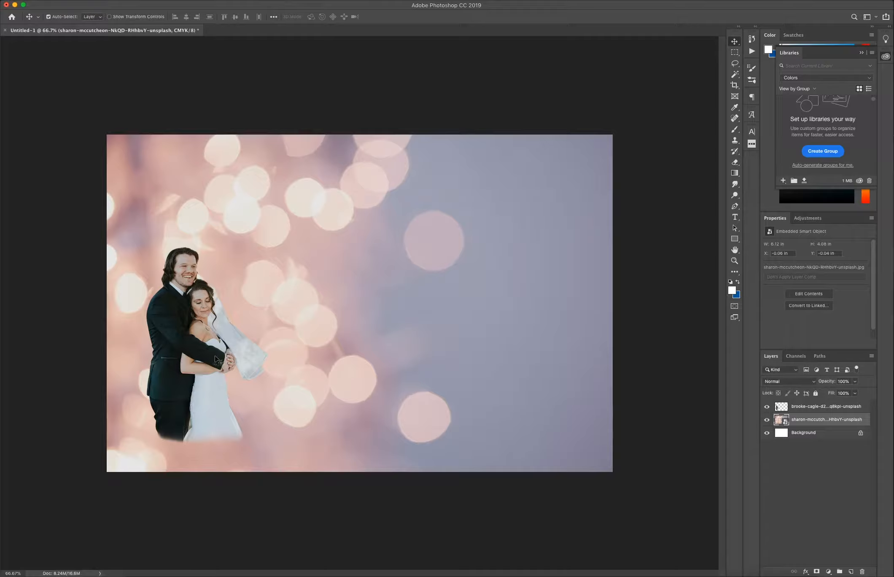
{"action": "mouse_move", "coordinate": [178, 334]}
{"action": "left_mouse_down"}
{"action": "mouse_move", "coordinate": [168, 322]}
{"action": "mouse_move", "coordinate": [173, 333]}
{"action": "left_mouse_up"}
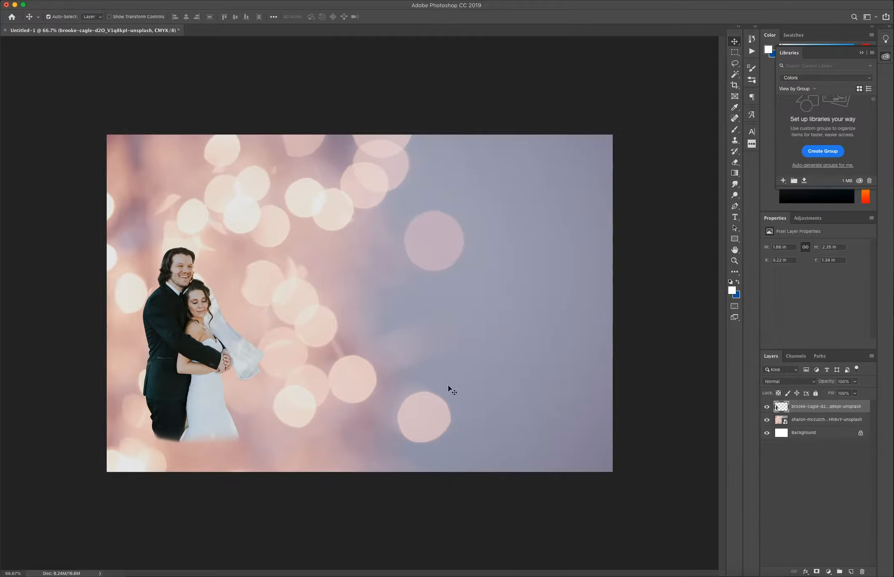
Smudge the lower edge of the dress and trousers at 100% strength to blend it into the bokeh background
{"action": "left_click", "coordinate": [734, 184]}
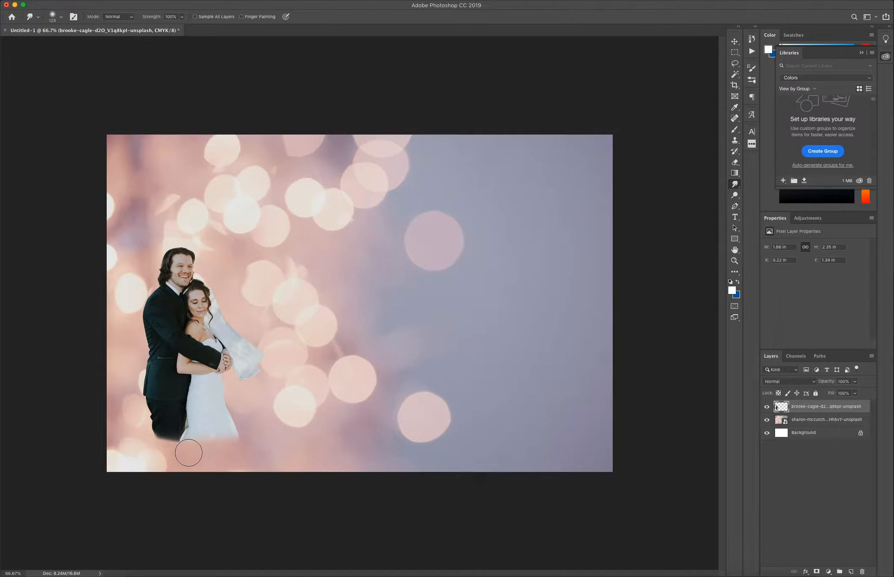
{"action": "key", "text": "super+1"}
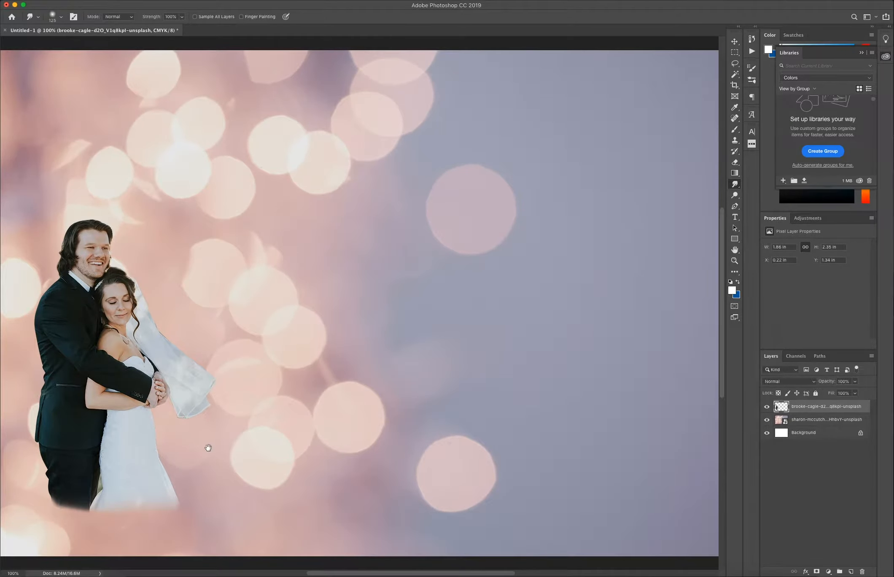
{"action": "left_click_drag", "start_coordinate": [208, 445], "coordinate": [325, 386]}
{"action": "mouse_move", "coordinate": [313, 430]}
{"action": "left_mouse_down"}
{"action": "mouse_move", "coordinate": [317, 458]}
{"action": "mouse_move", "coordinate": [296, 449]}
{"action": "mouse_move", "coordinate": [267, 474]}
{"action": "mouse_move", "coordinate": [235, 466]}
{"action": "mouse_move", "coordinate": [228, 470]}
{"action": "mouse_move", "coordinate": [245, 473]}
{"action": "mouse_move", "coordinate": [223, 467]}
{"action": "mouse_move", "coordinate": [212, 480]}
{"action": "mouse_move", "coordinate": [167, 466]}
{"action": "left_mouse_up"}
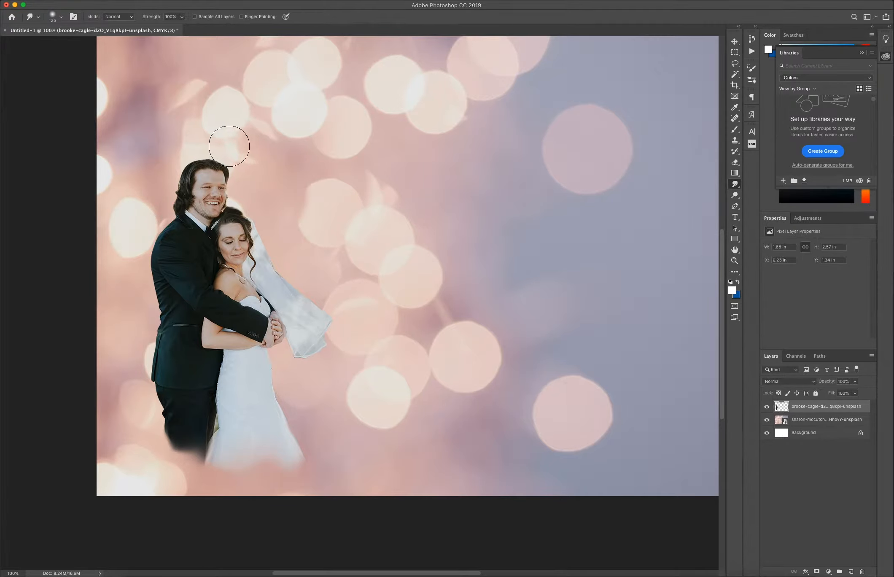
Smudge the edges around the groom's hair and the bride's veil to blend them into the background
{"action": "left_click_drag", "start_coordinate": [229, 144], "coordinate": [202, 139]}
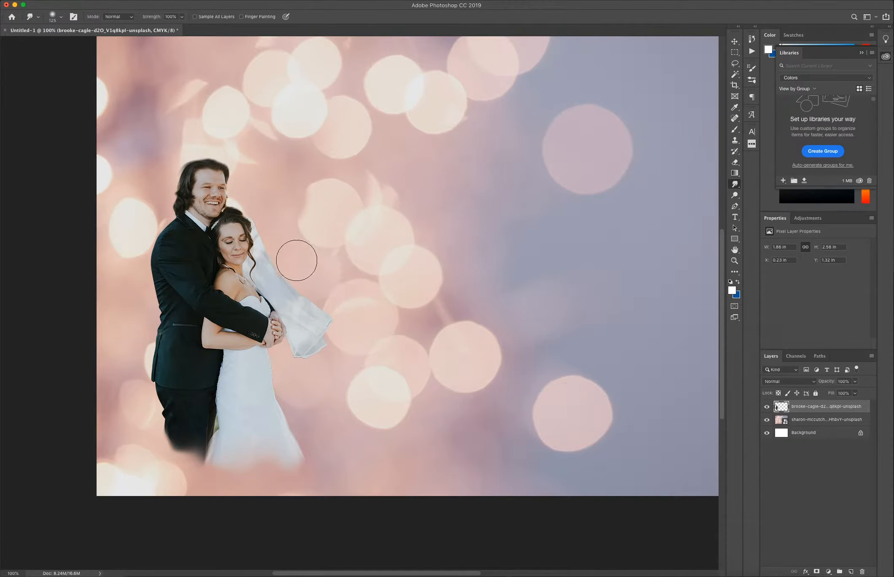
{"action": "left_click_drag", "start_coordinate": [329, 288], "coordinate": [349, 310]}
{"action": "mouse_move", "coordinate": [323, 344]}
{"action": "left_mouse_down"}
{"action": "mouse_move", "coordinate": [328, 372]}
{"action": "mouse_move", "coordinate": [300, 381]}
{"action": "left_mouse_up"}
{"action": "key", "text": "super+minus"}
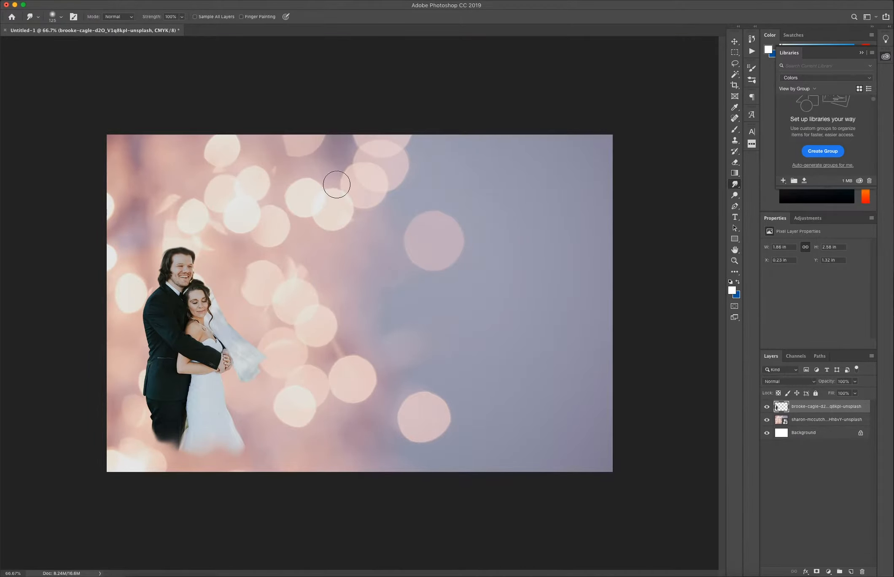
Add a new empty layer above the couple and set the Rectangle tool's fill to solid green
{"action": "left_click", "coordinate": [851, 572]}
{"action": "left_click", "coordinate": [738, 239]}
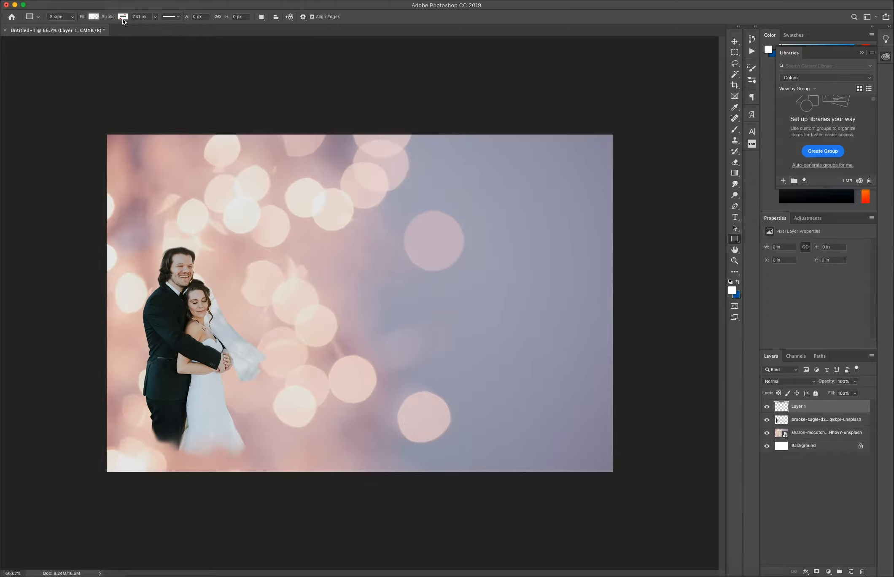
{"action": "left_click", "coordinate": [93, 17]}
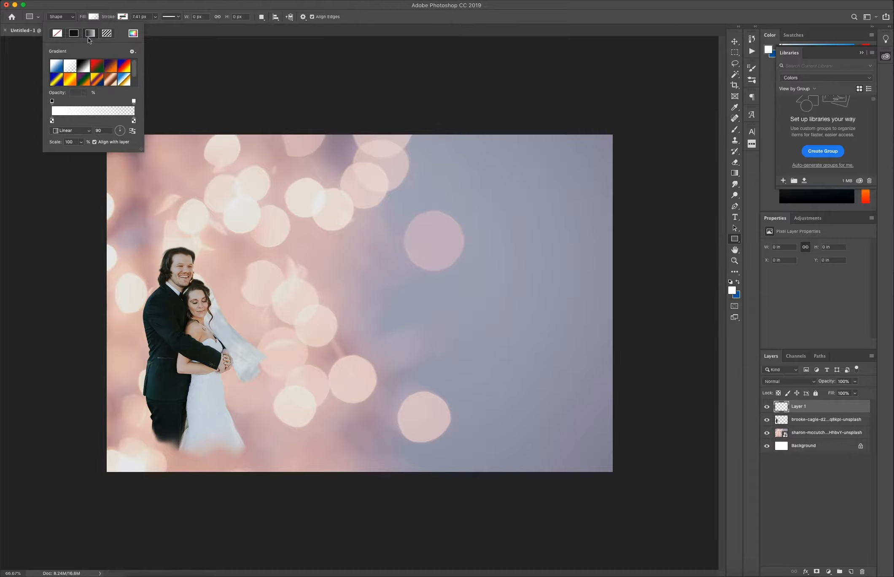
{"action": "left_click", "coordinate": [74, 34]}
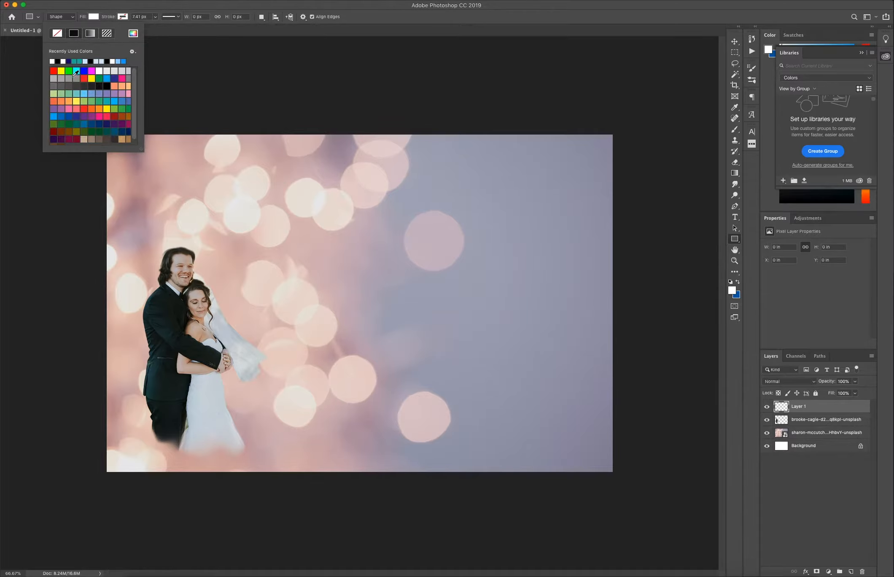
{"action": "left_click", "coordinate": [73, 70]}
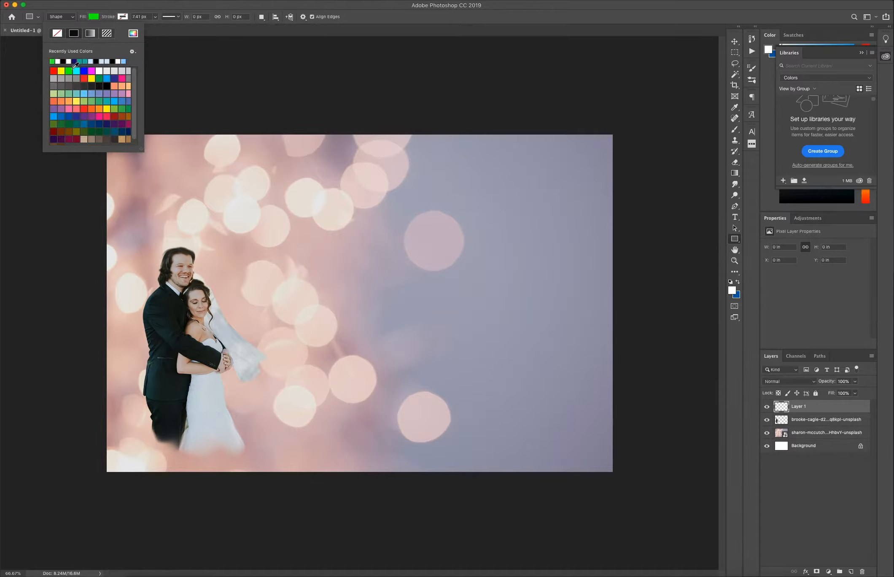
Set the Rectangle tool's stroke to black and open its fill colour options
{"action": "left_click", "coordinate": [108, 19]}
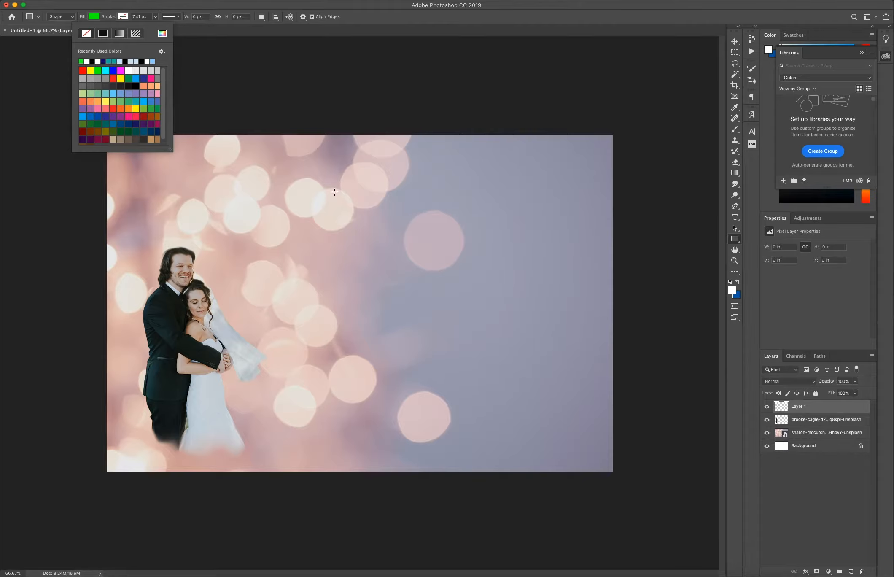
{"action": "left_click", "coordinate": [96, 61]}
{"action": "left_click", "coordinate": [93, 17]}
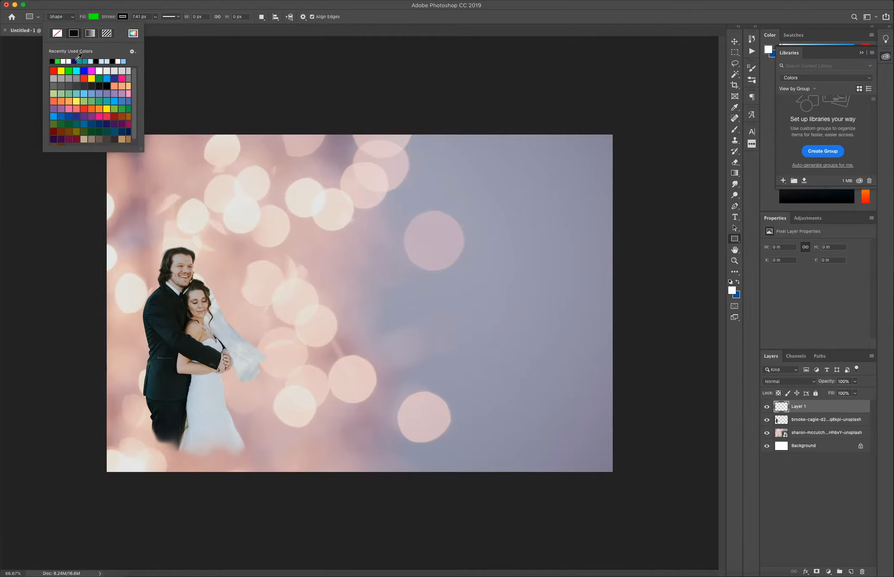